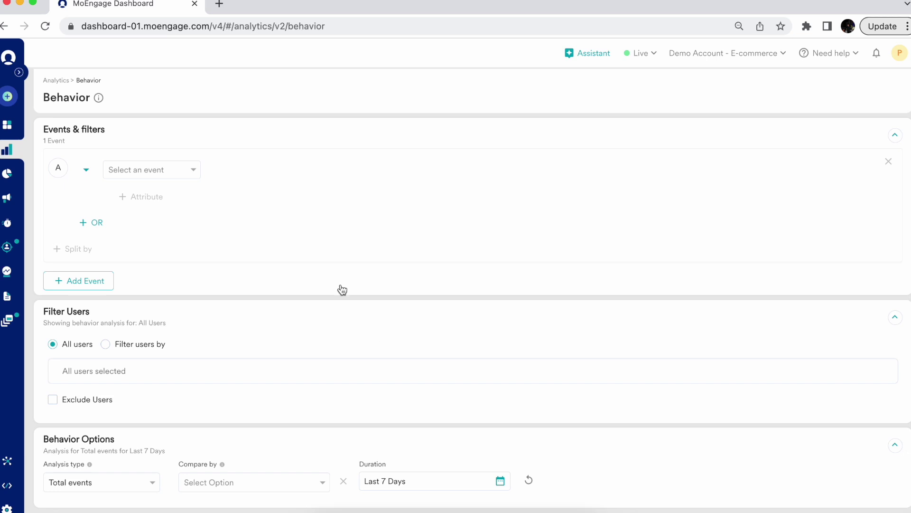
Define event A as Notification Received Android OR Notification Received iOS
{"action": "left_click", "coordinate": [182, 177]}
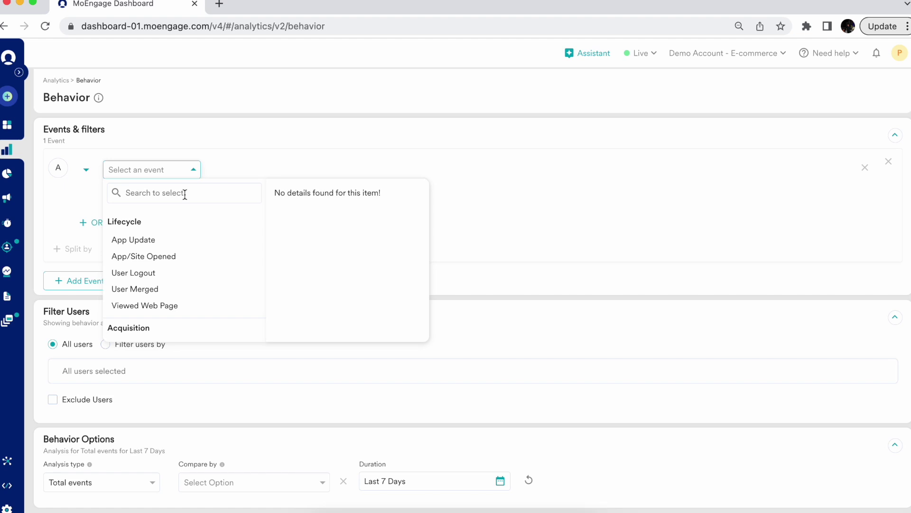
{"action": "type", "text": "noti"}
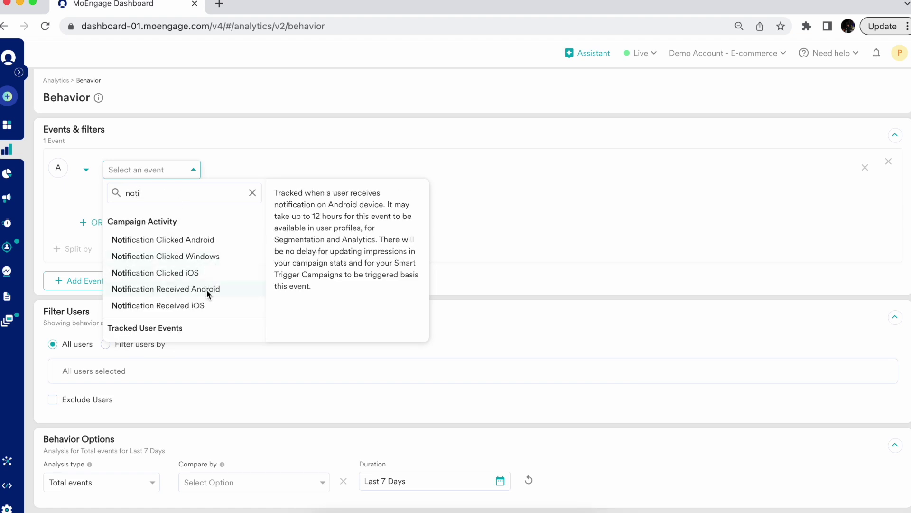
{"action": "left_click", "coordinate": [207, 288]}
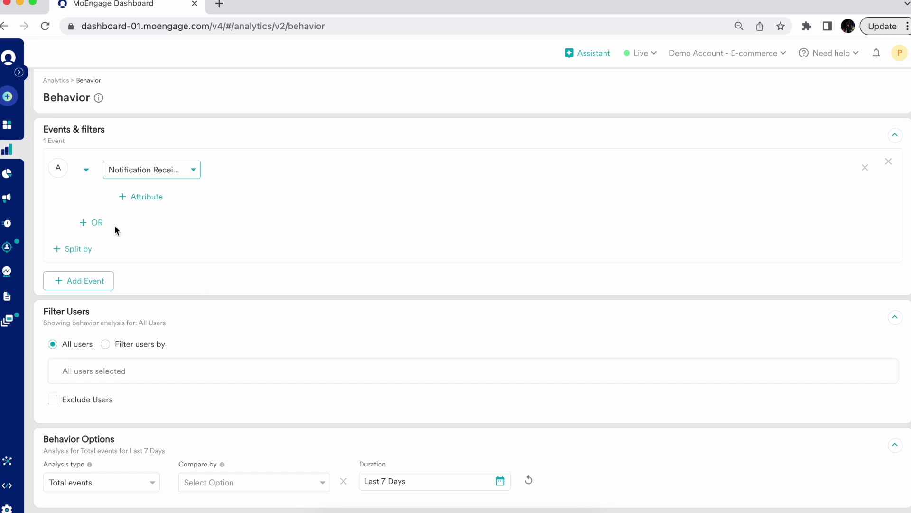
{"action": "left_click", "coordinate": [93, 224]}
{"action": "left_click", "coordinate": [135, 219]}
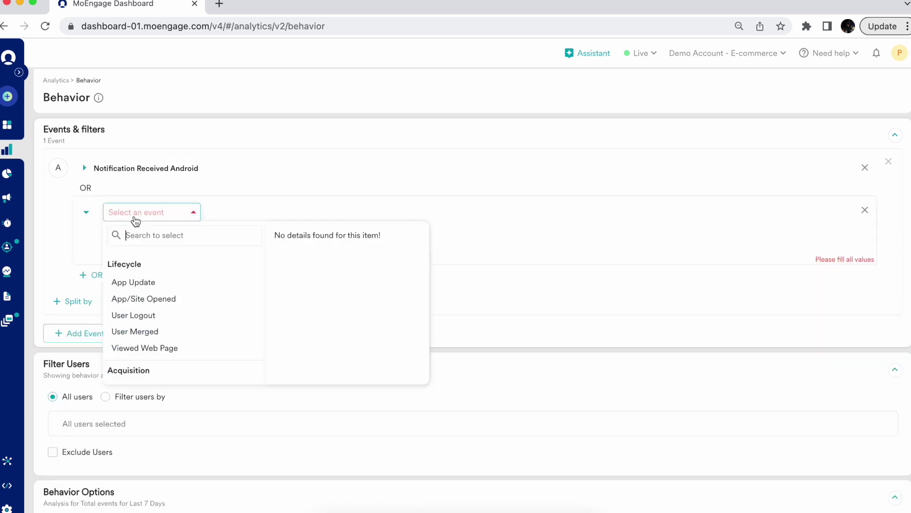
{"action": "type", "text": "not"}
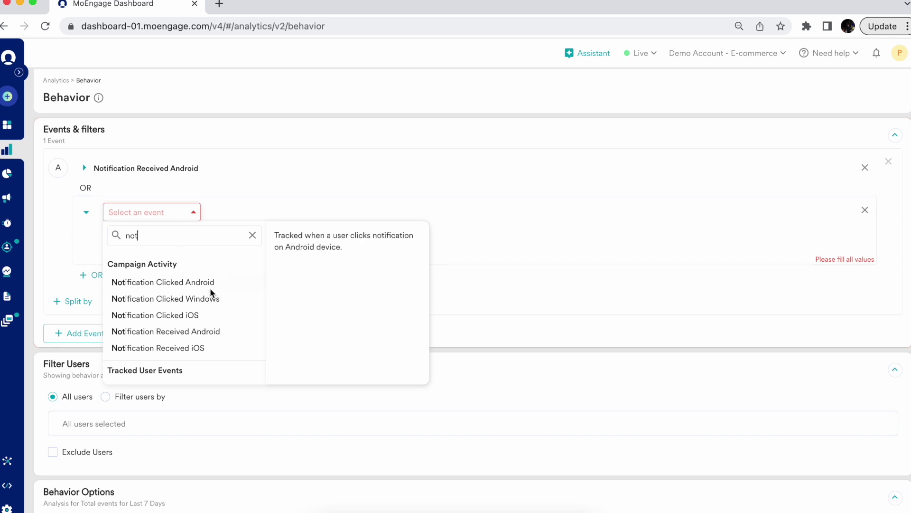
{"action": "left_click", "coordinate": [201, 349]}
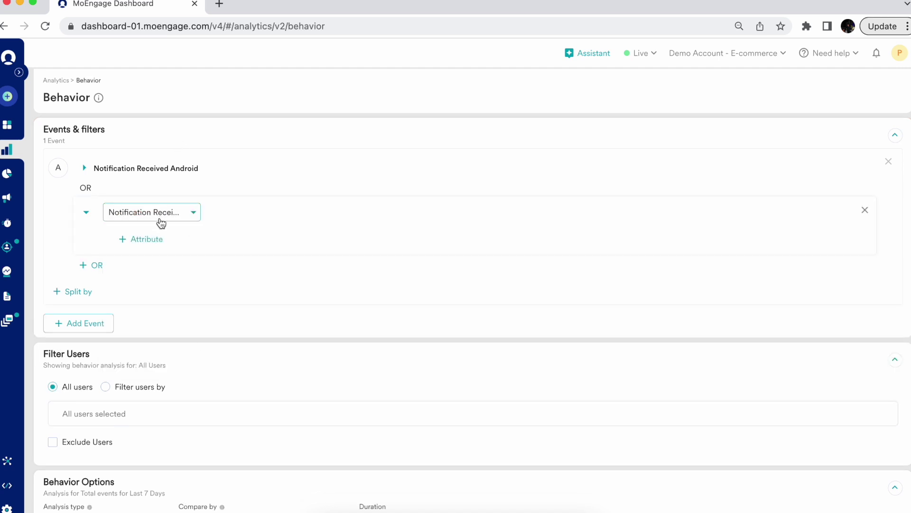
Add App/Site Opened as event B and orderSuccessful as event C
{"action": "left_click", "coordinate": [101, 325]}
{"action": "left_click", "coordinate": [149, 307]}
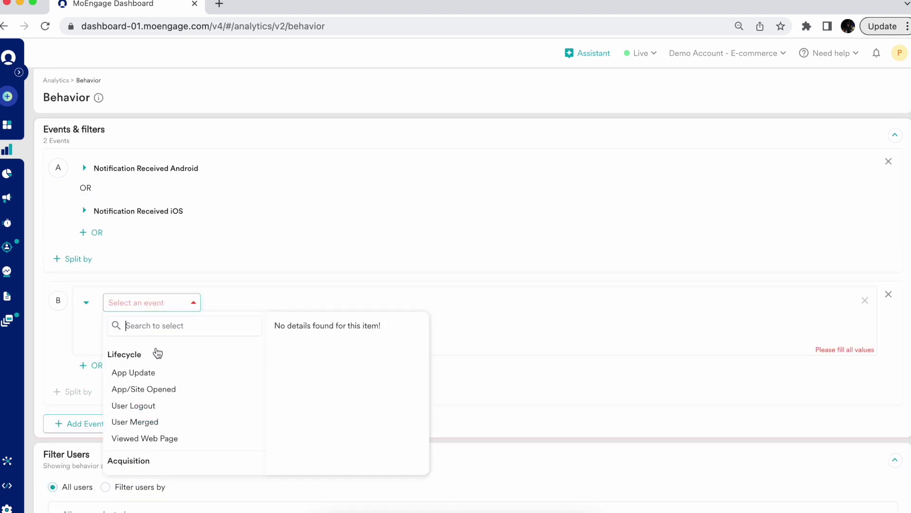
{"action": "left_click", "coordinate": [165, 389]}
{"action": "left_click", "coordinate": [96, 415]}
{"action": "left_click", "coordinate": [144, 400]}
{"action": "type", "text": "ord"}
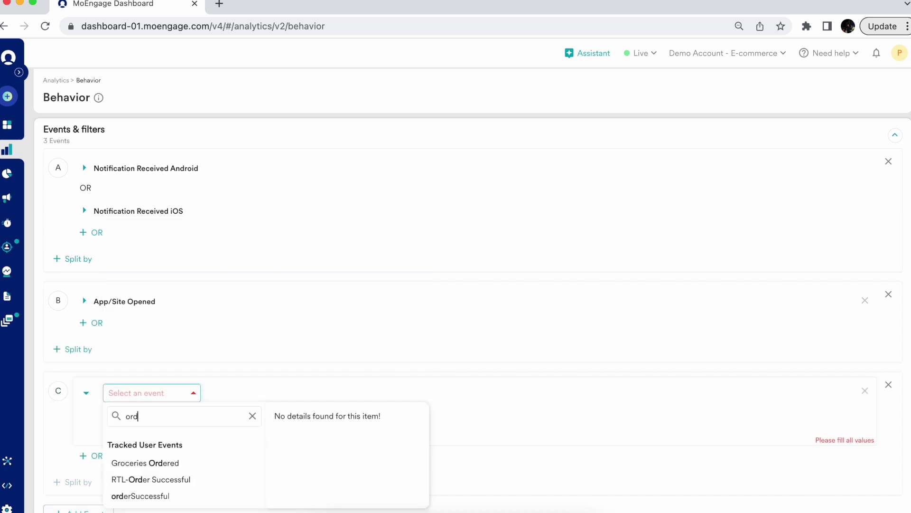
{"action": "left_click", "coordinate": [150, 495]}
Review the analysis types and apply the behavior analysis for all users with Total events over the Last 7 Days
{"action": "scroll", "coordinate": [289, 459], "scroll_direction": "down", "scroll_amount": 4}
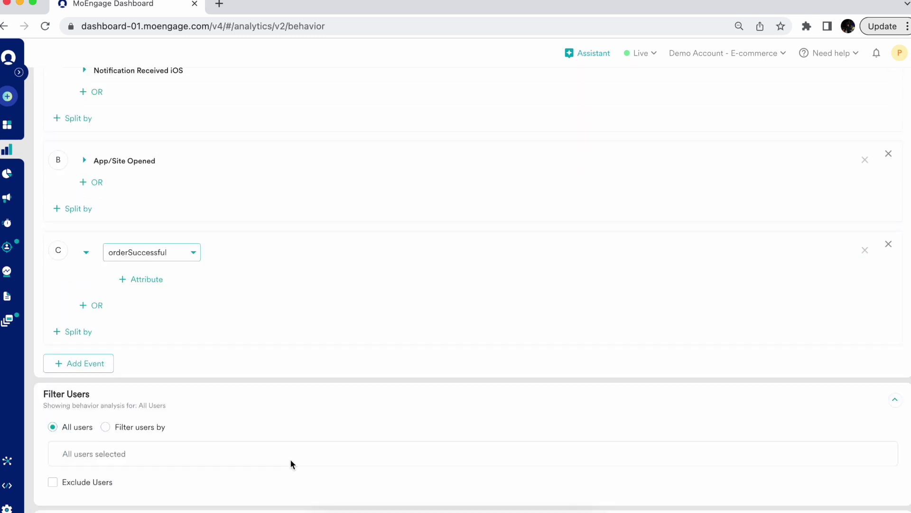
{"action": "scroll", "coordinate": [290, 459], "scroll_direction": "down", "scroll_amount": 3}
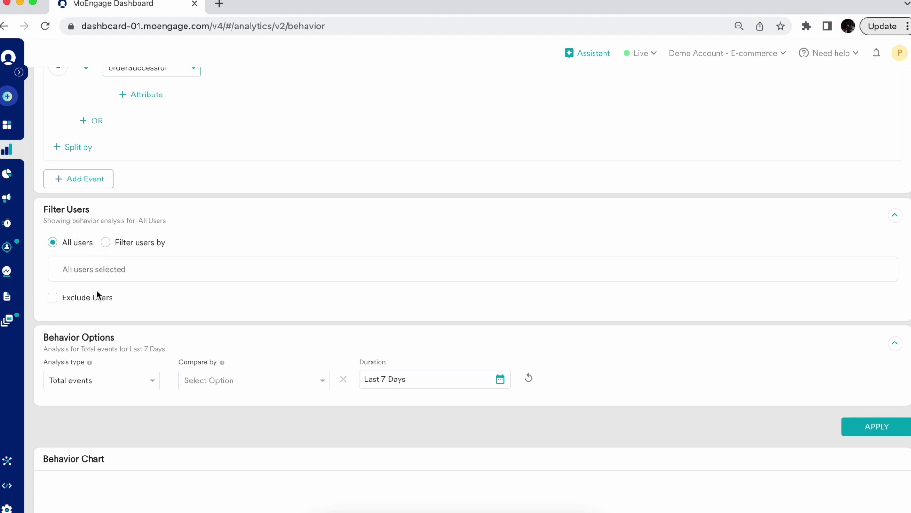
{"action": "left_click", "coordinate": [110, 383]}
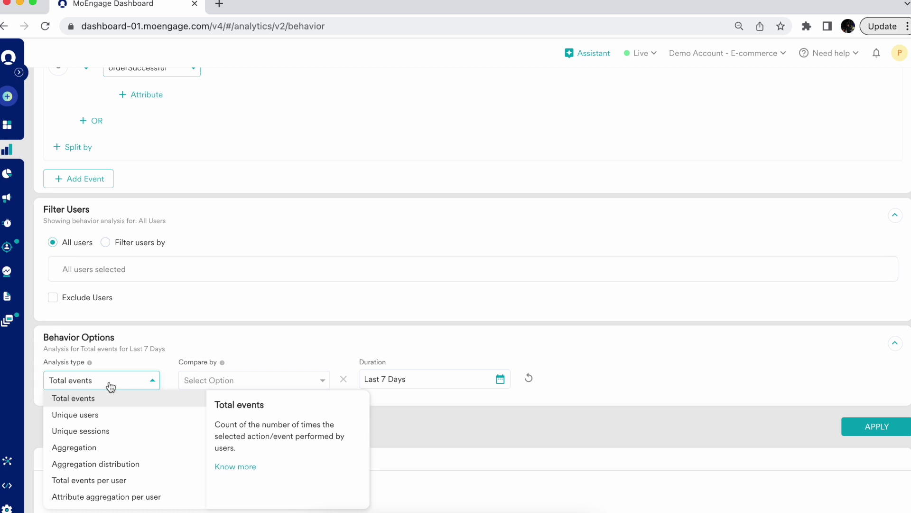
{"action": "left_click", "coordinate": [495, 452]}
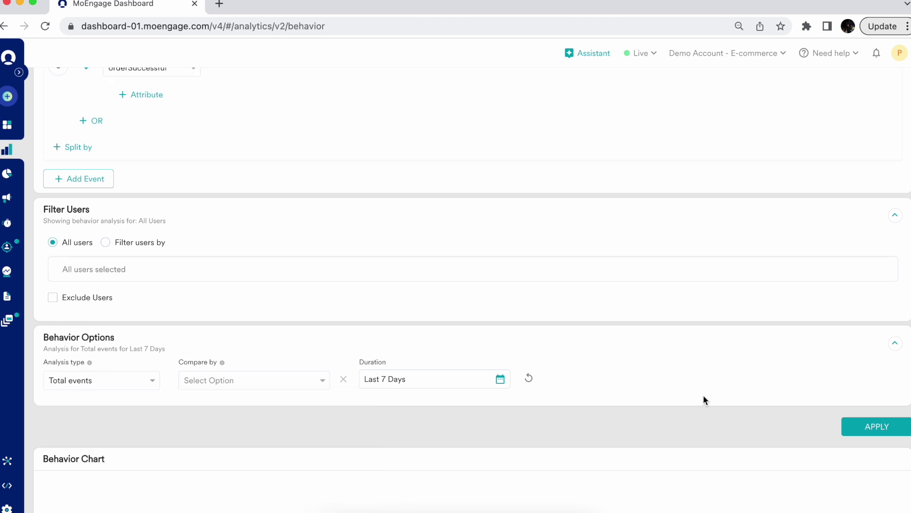
{"action": "scroll", "coordinate": [801, 419], "scroll_direction": "up", "scroll_amount": 7}
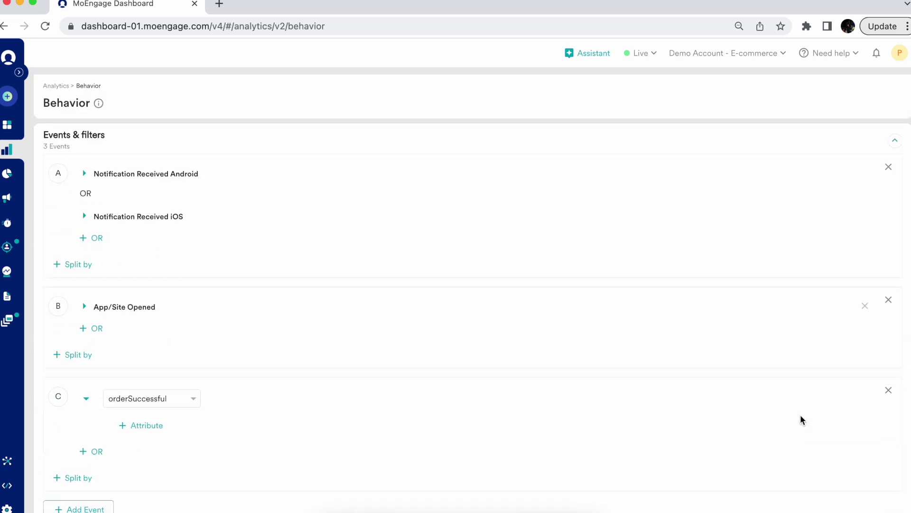
{"action": "scroll", "coordinate": [800, 417], "scroll_direction": "down", "scroll_amount": 1}
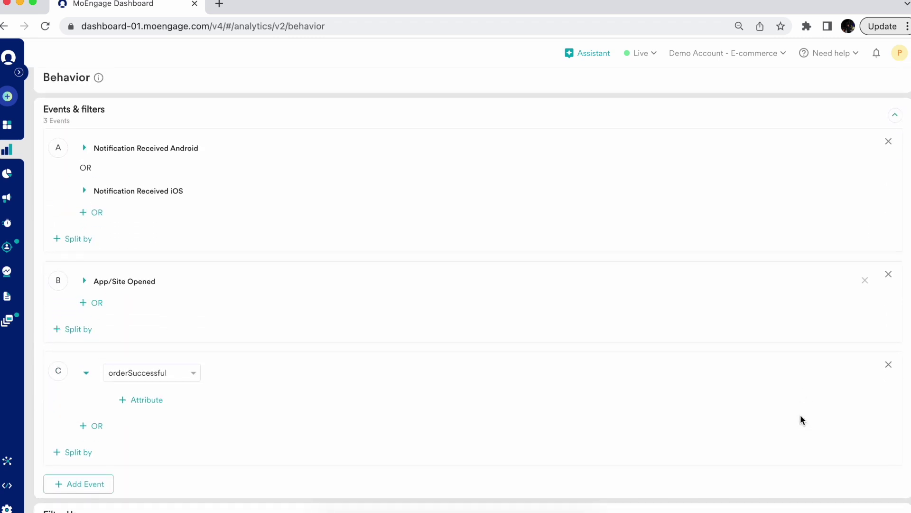
{"action": "scroll", "coordinate": [801, 419], "scroll_direction": "down", "scroll_amount": 6}
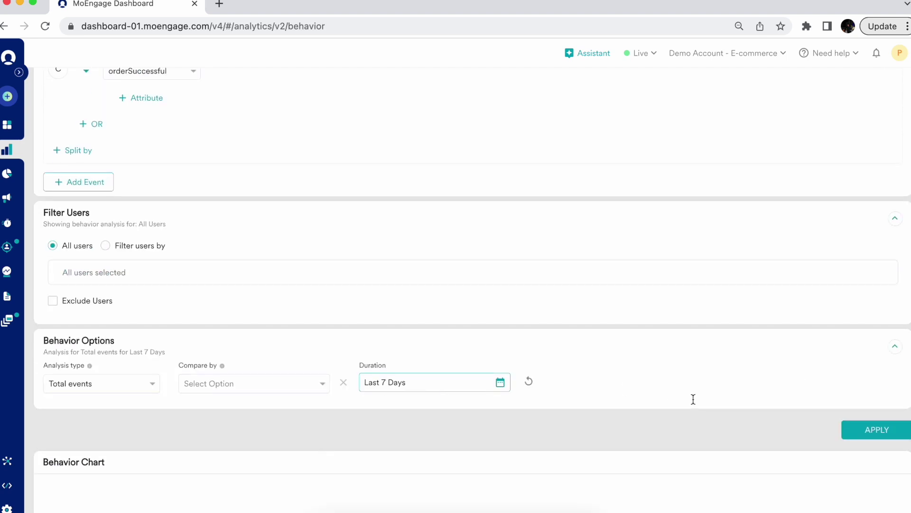
{"action": "left_click", "coordinate": [889, 432]}
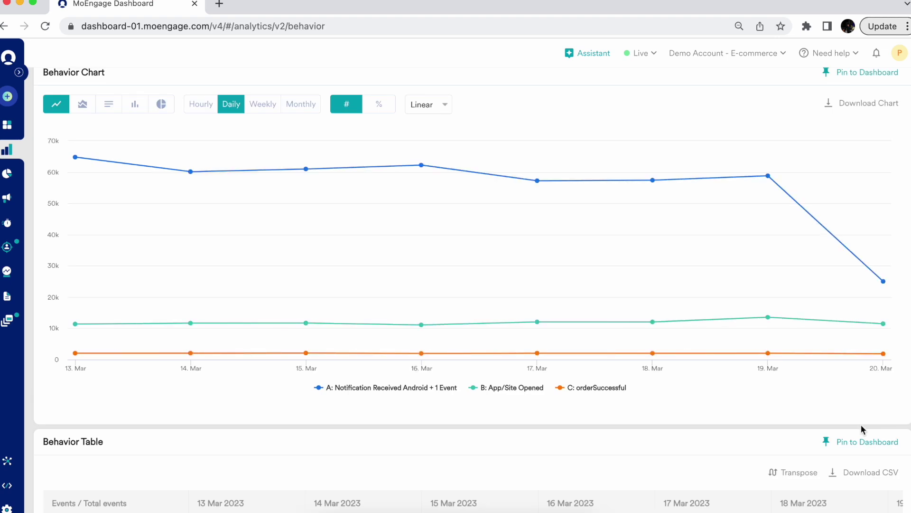
Display the Behavior Chart as a bar chart instead of a line chart
{"action": "mouse_move", "coordinate": [203, 251]}
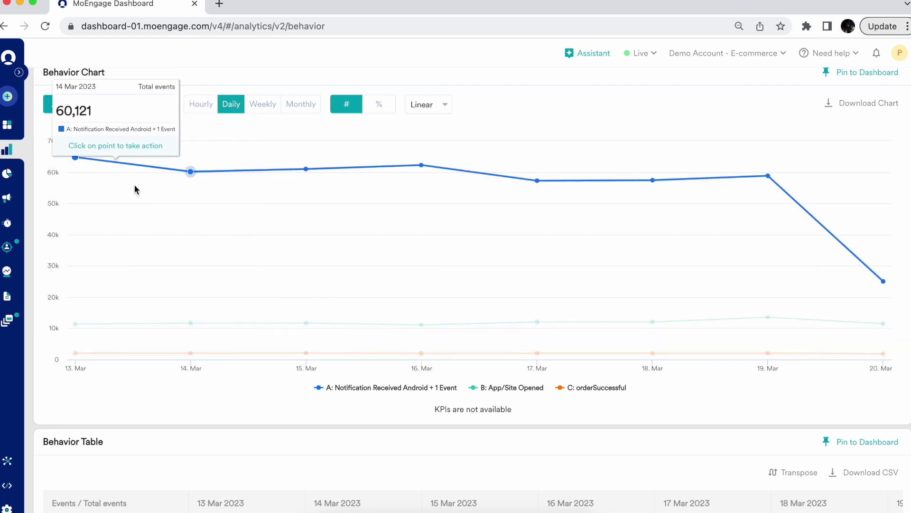
{"action": "mouse_move", "coordinate": [135, 184]}
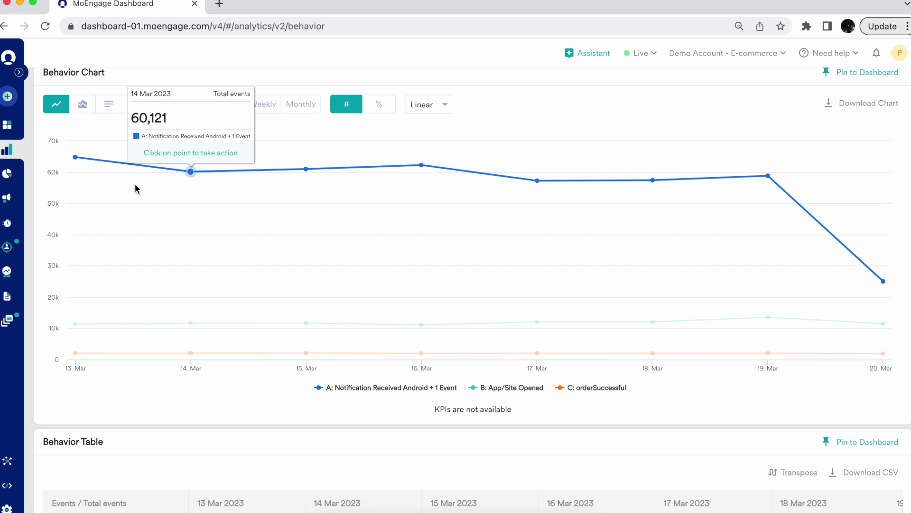
{"action": "mouse_move", "coordinate": [83, 161]}
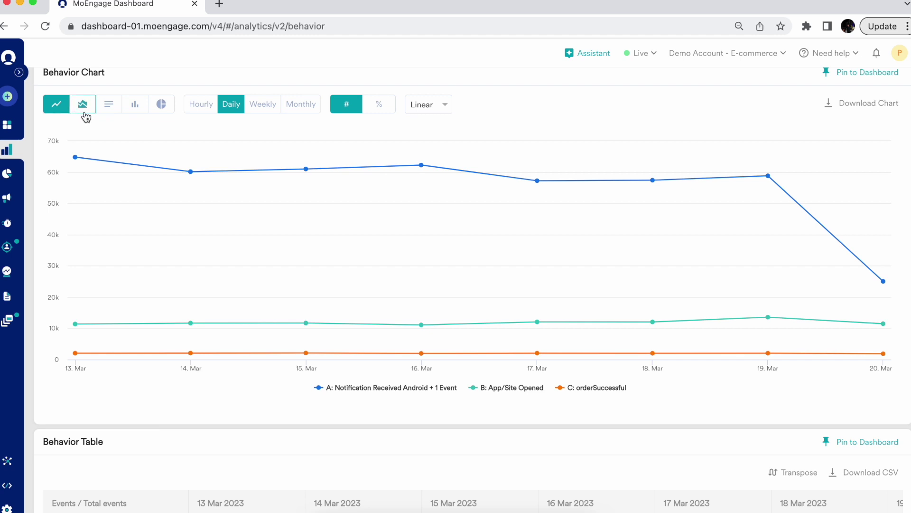
{"action": "left_click", "coordinate": [144, 111]}
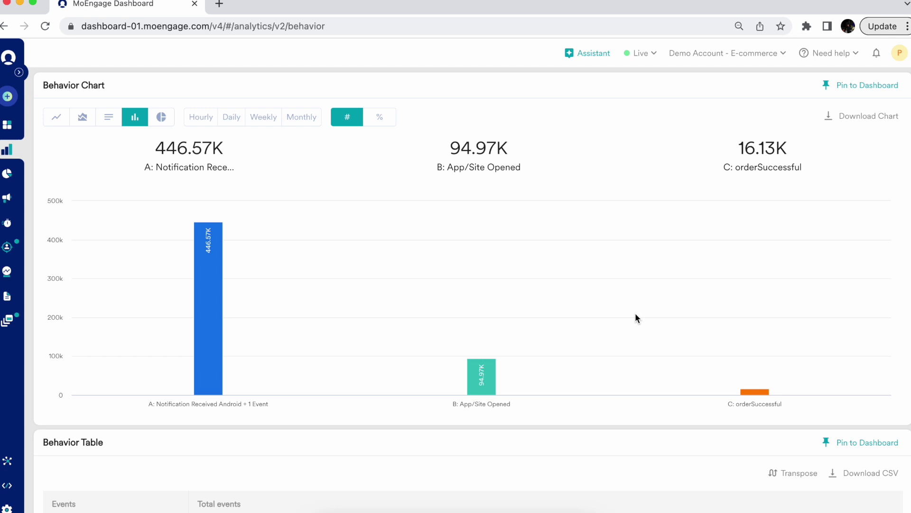
Review the existing and new dashboard options for pinning the Behavior Chart without saving it, and view the Behavior Table
{"action": "left_click", "coordinate": [837, 87]}
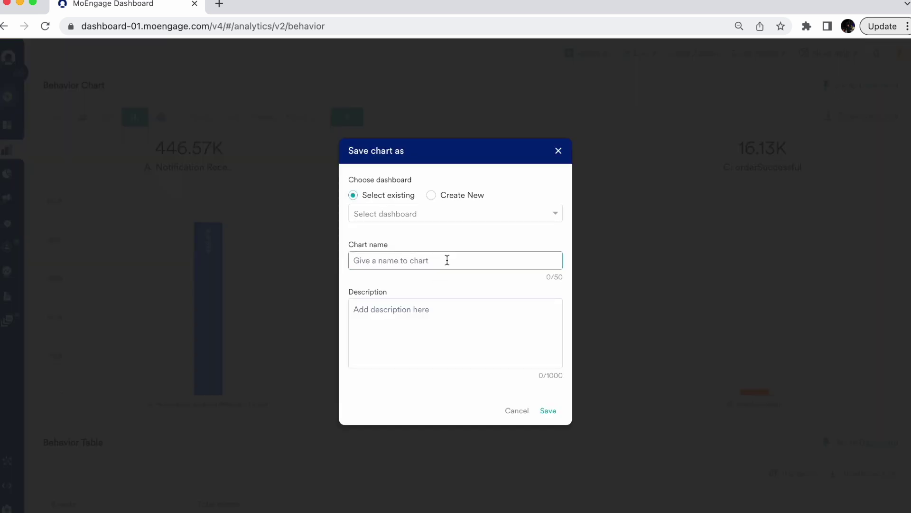
{"action": "left_click", "coordinate": [459, 219]}
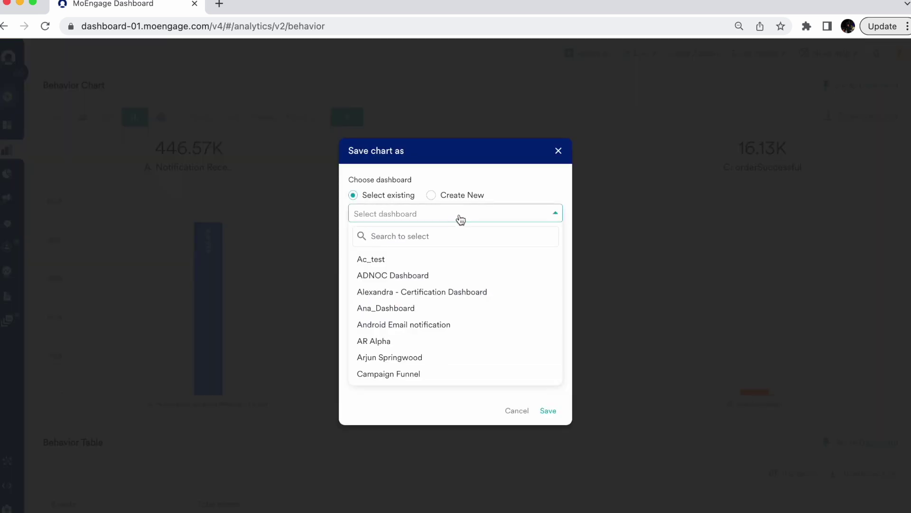
{"action": "left_click", "coordinate": [517, 187]}
{"action": "left_click", "coordinate": [431, 195]}
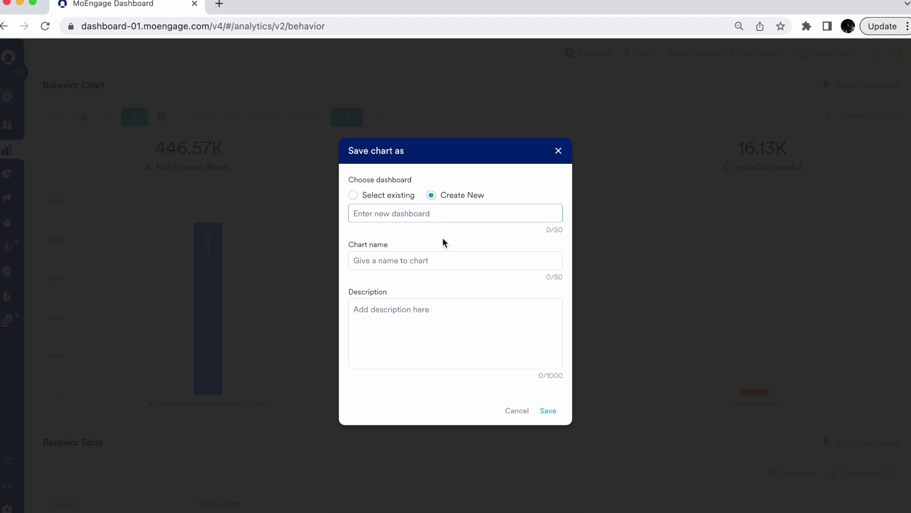
{"action": "left_click", "coordinate": [522, 411]}
{"action": "scroll", "coordinate": [599, 416], "scroll_direction": "down", "scroll_amount": 3}
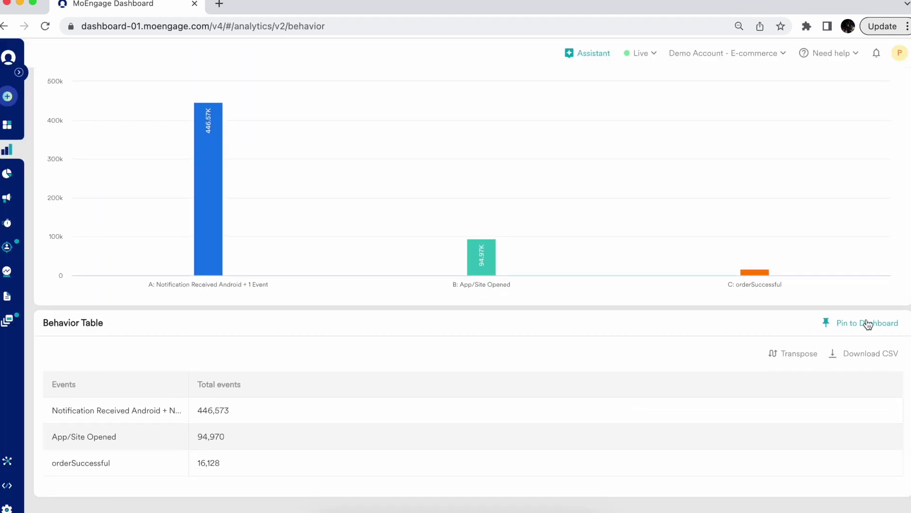
Start a static segment from the Notification Received bar in the chart and name it "Segment 1"
{"action": "scroll", "coordinate": [647, 379], "scroll_direction": "up", "scroll_amount": 3}
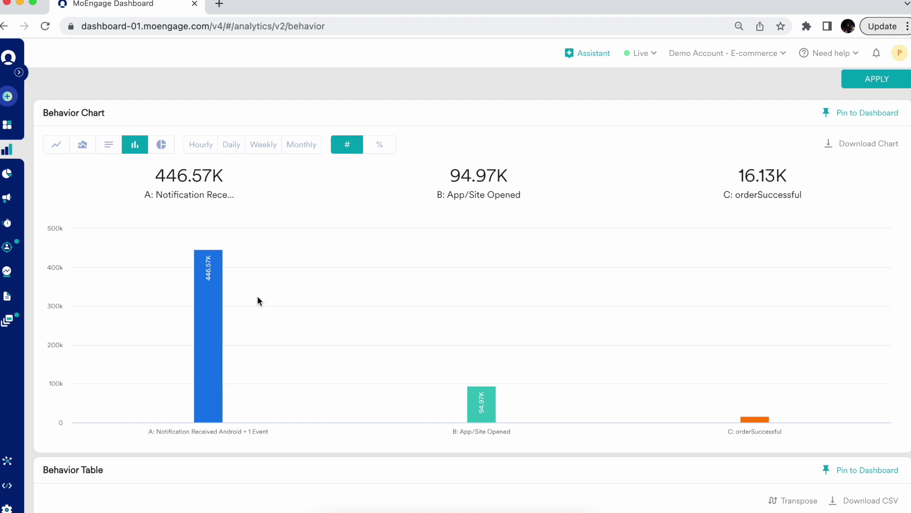
{"action": "left_click", "coordinate": [210, 299]}
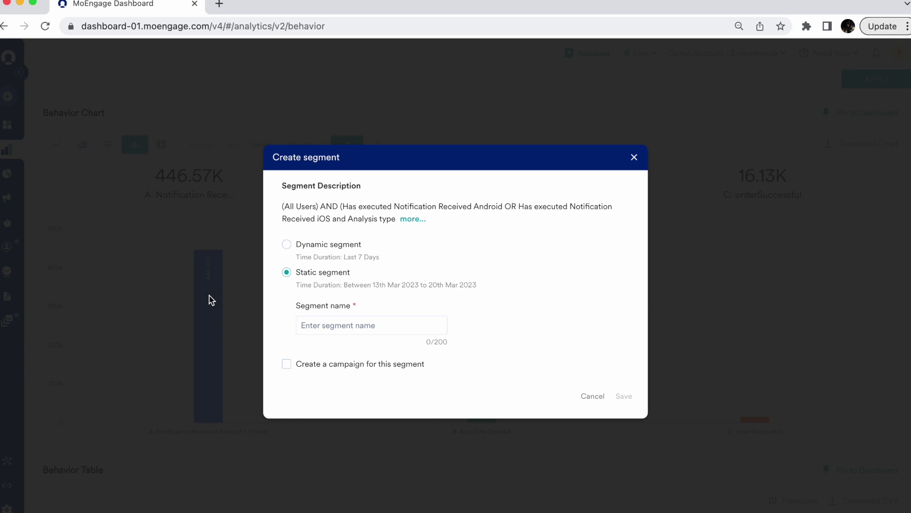
{"action": "left_click", "coordinate": [332, 318]}
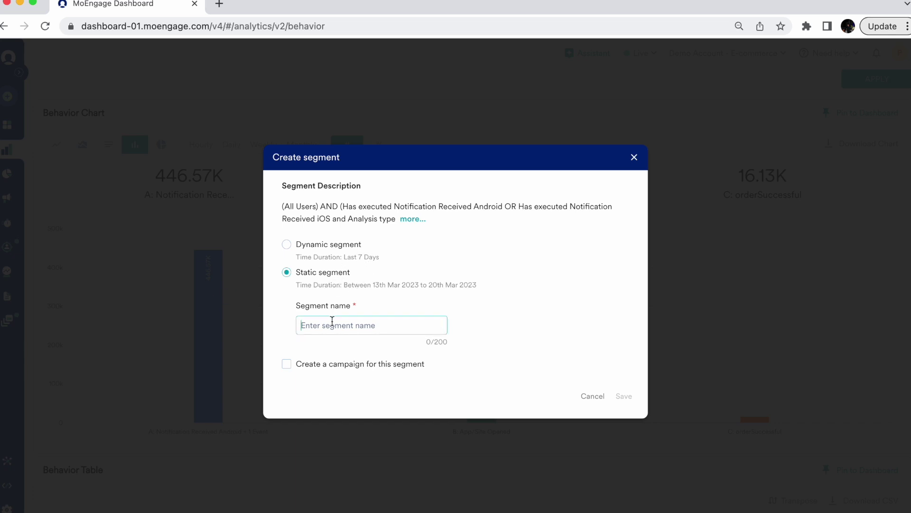
{"action": "type", "text": "Segment 1"}
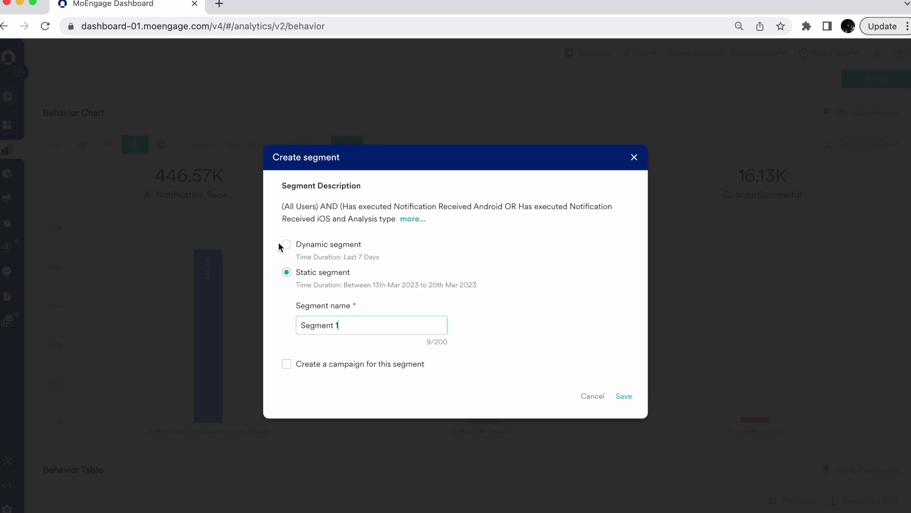
Configure an Event Triggered Push Campaign in the Push Campaign channel for the segment, and close the dialog without creating it
{"action": "left_click", "coordinate": [286, 364]}
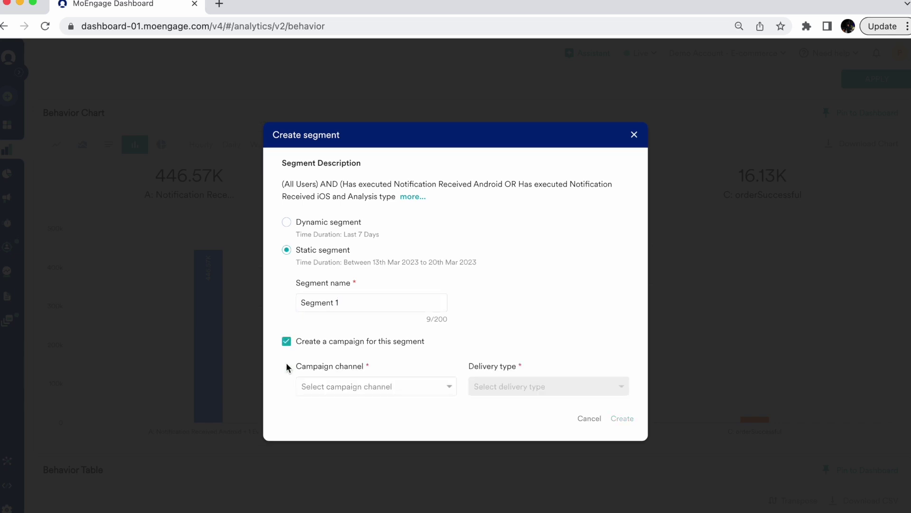
{"action": "left_click", "coordinate": [325, 387]}
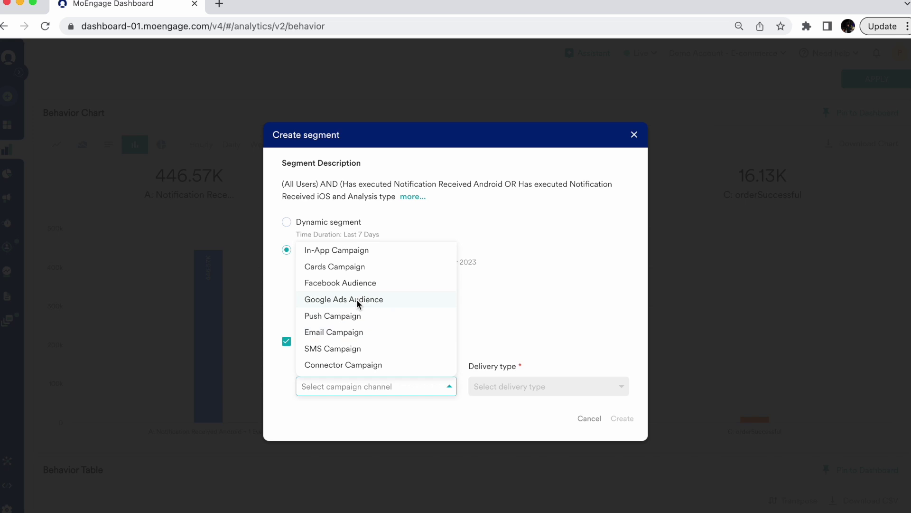
{"action": "left_click", "coordinate": [345, 315]}
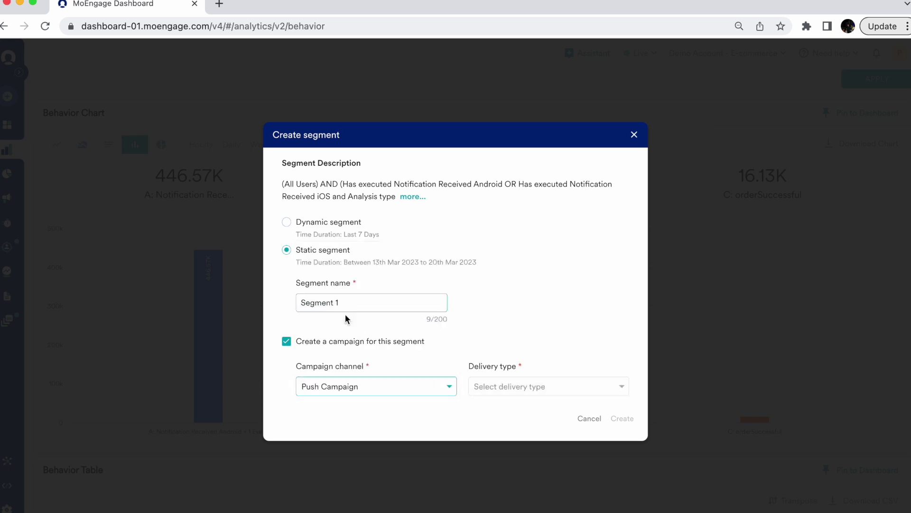
{"action": "left_click", "coordinate": [530, 387]}
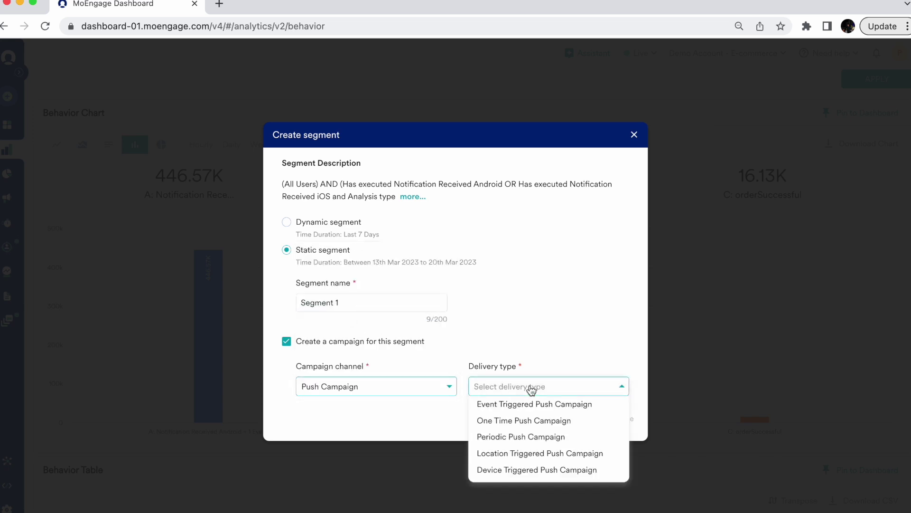
{"action": "left_click", "coordinate": [526, 405]}
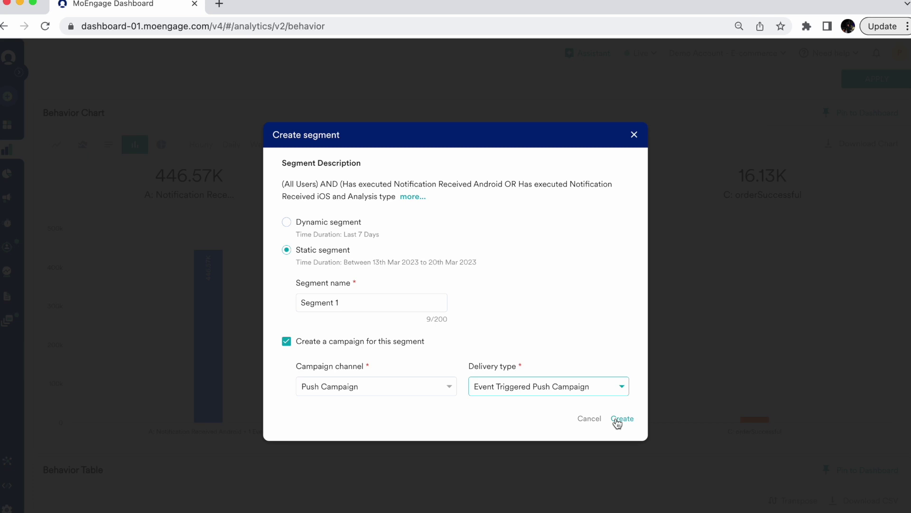
{"action": "left_click", "coordinate": [634, 136]}
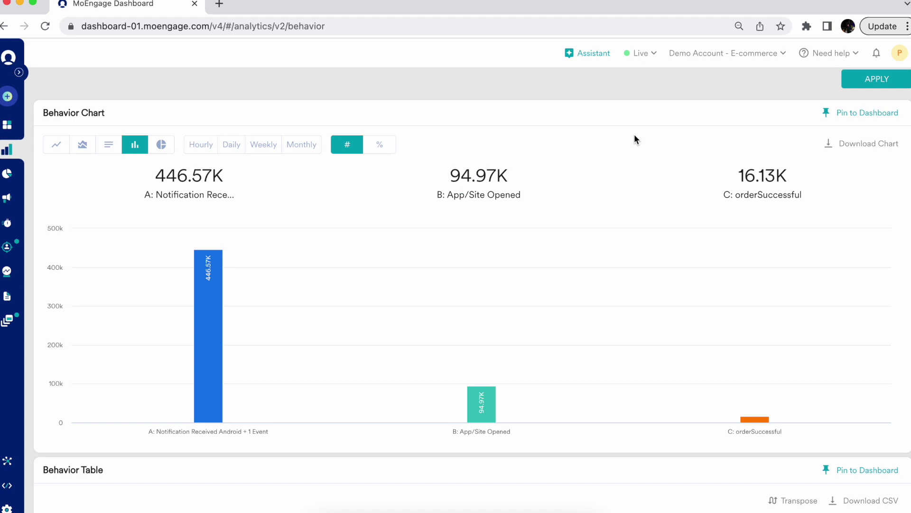
{"action": "scroll", "coordinate": [633, 207], "scroll_direction": "up", "scroll_amount": 4}
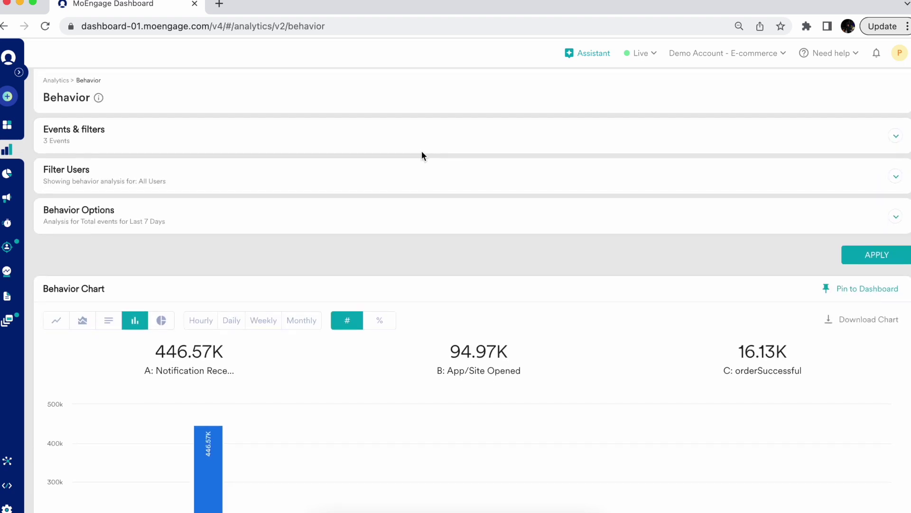
Remove the Notification Received and orderSuccessful events from the behavior analysis, keeping only App/Site Opened
{"action": "left_click", "coordinate": [434, 143]}
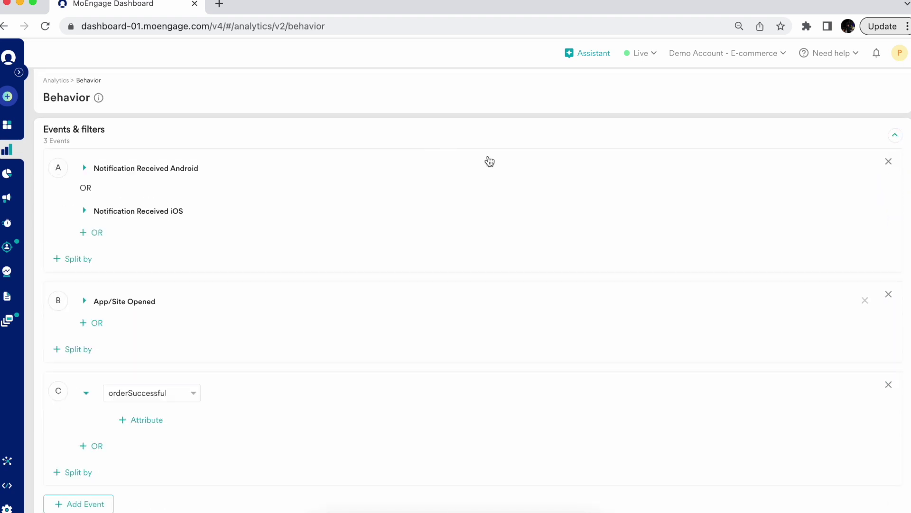
{"action": "left_click", "coordinate": [889, 162]}
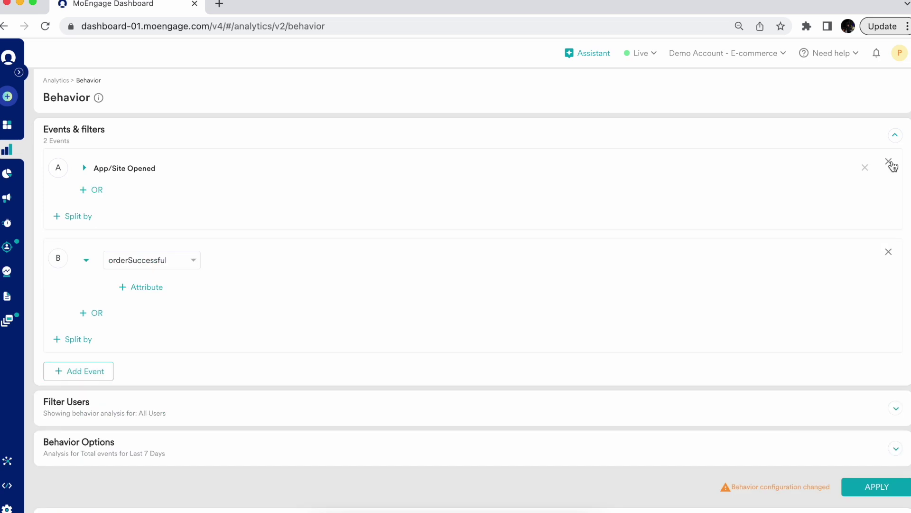
{"action": "left_click", "coordinate": [890, 254]}
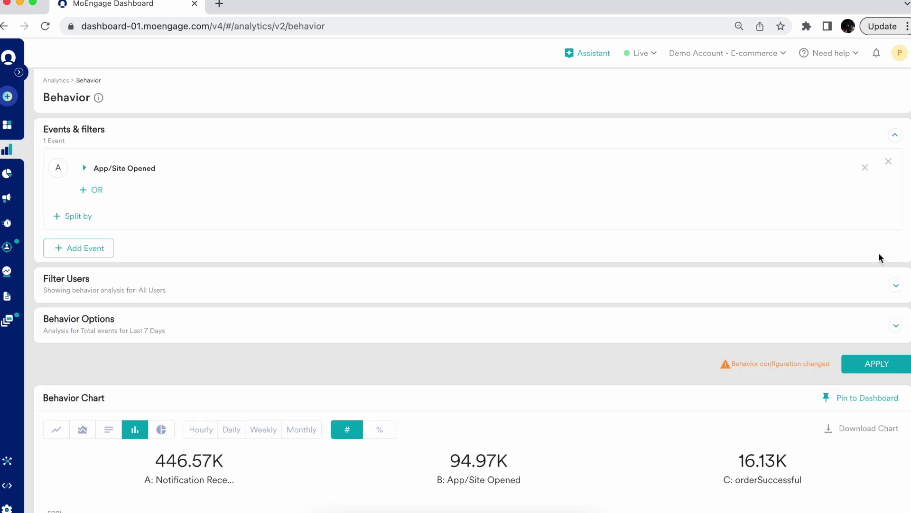
Filter the App/Site Opened event by the attribute Platform is ANDROID
{"action": "left_click", "coordinate": [86, 169]}
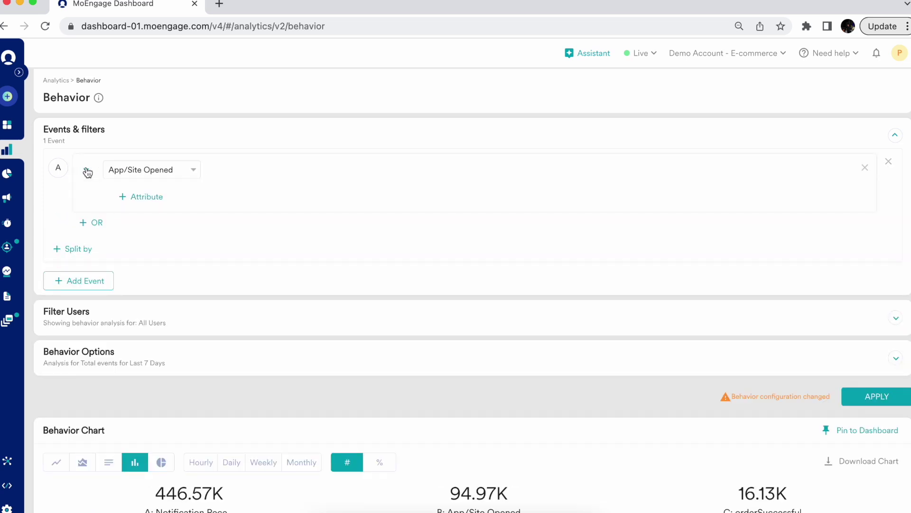
{"action": "left_click", "coordinate": [159, 199]}
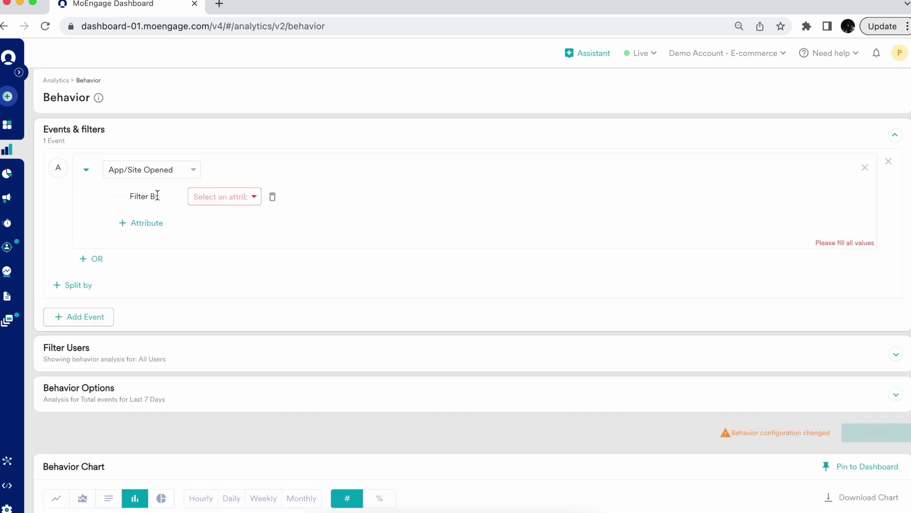
{"action": "left_click", "coordinate": [215, 198]}
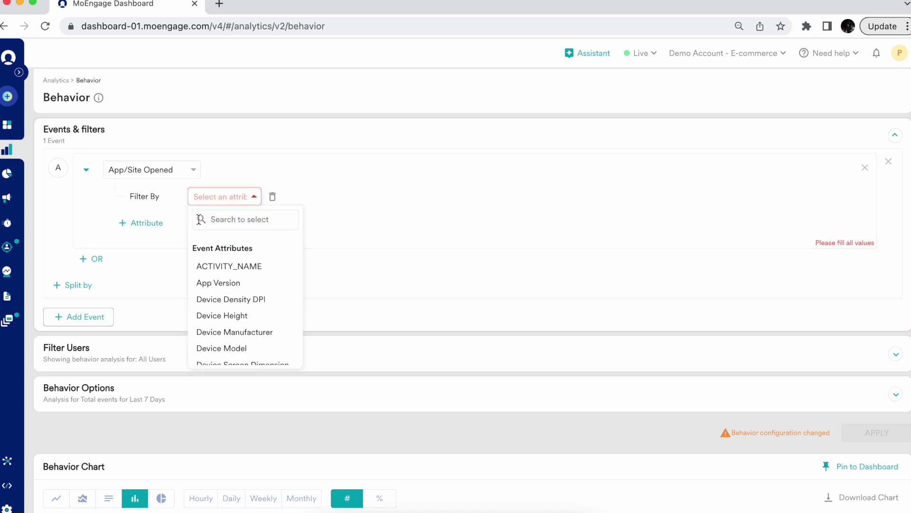
{"action": "scroll", "coordinate": [241, 317], "scroll_direction": "down", "scroll_amount": 2}
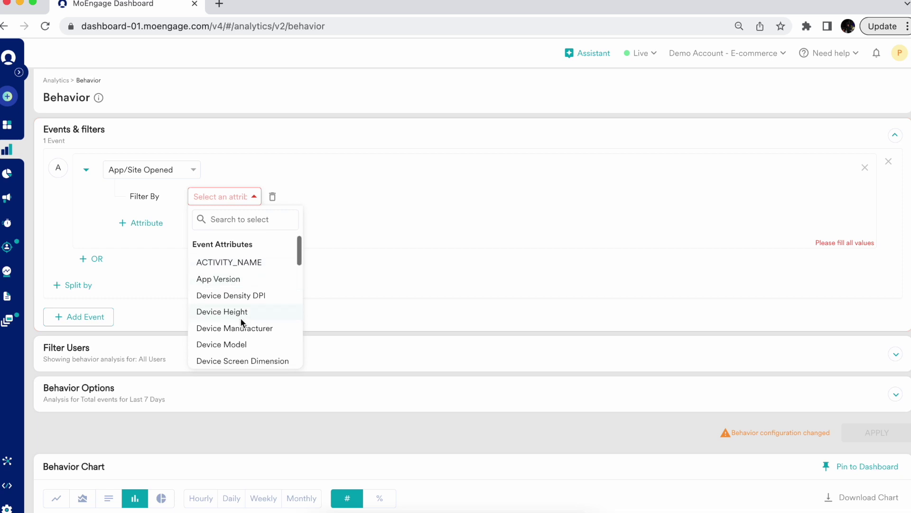
{"action": "scroll", "coordinate": [241, 317], "scroll_direction": "down", "scroll_amount": 3}
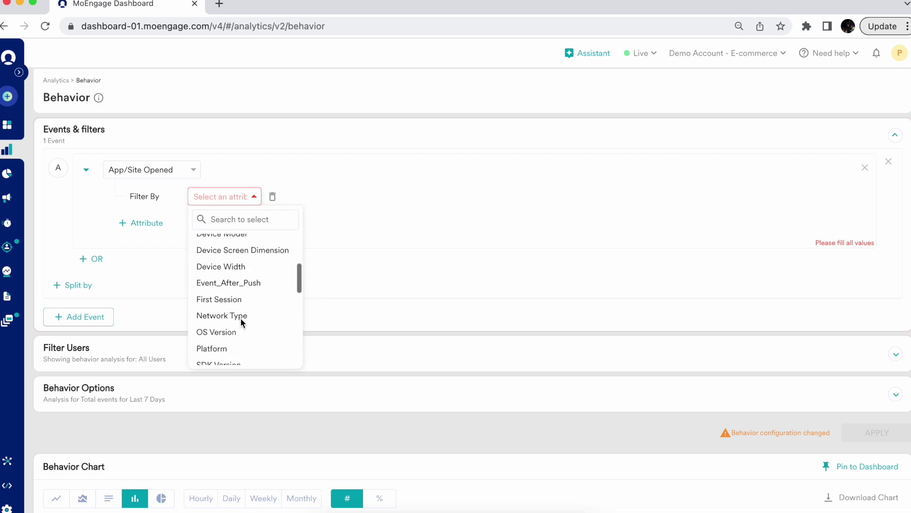
{"action": "left_click", "coordinate": [235, 347]}
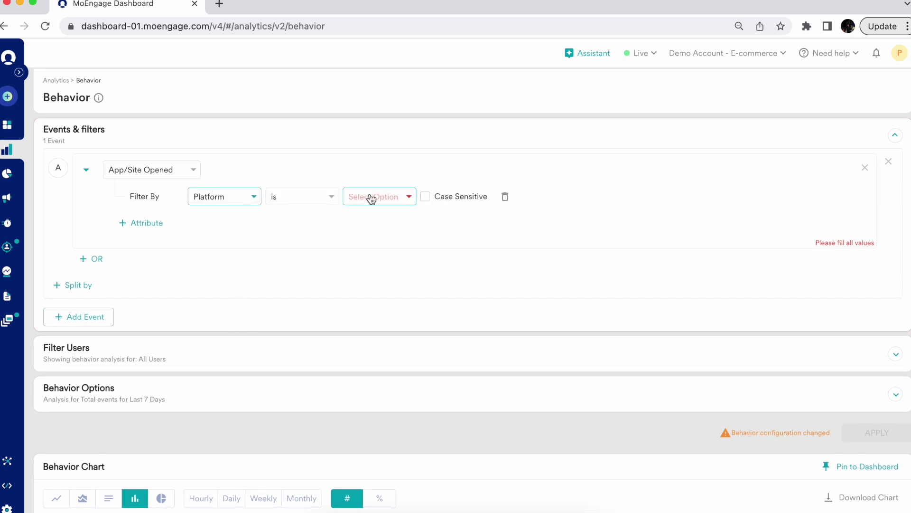
{"action": "left_click", "coordinate": [372, 197]}
{"action": "left_click", "coordinate": [375, 266]}
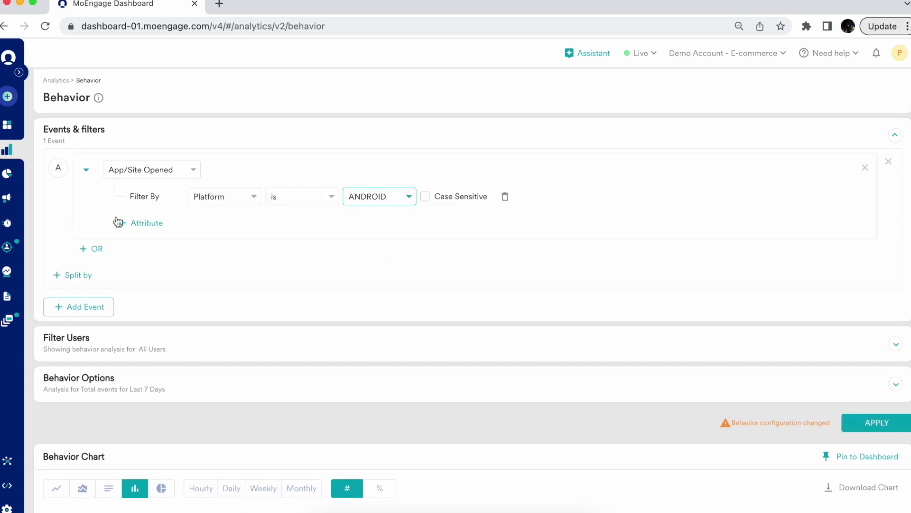
Try an additional And filter on App Version with the "in the following" operator, then remove both the App Version and Platform filters
{"action": "left_click", "coordinate": [142, 223]}
{"action": "left_click", "coordinate": [226, 232]}
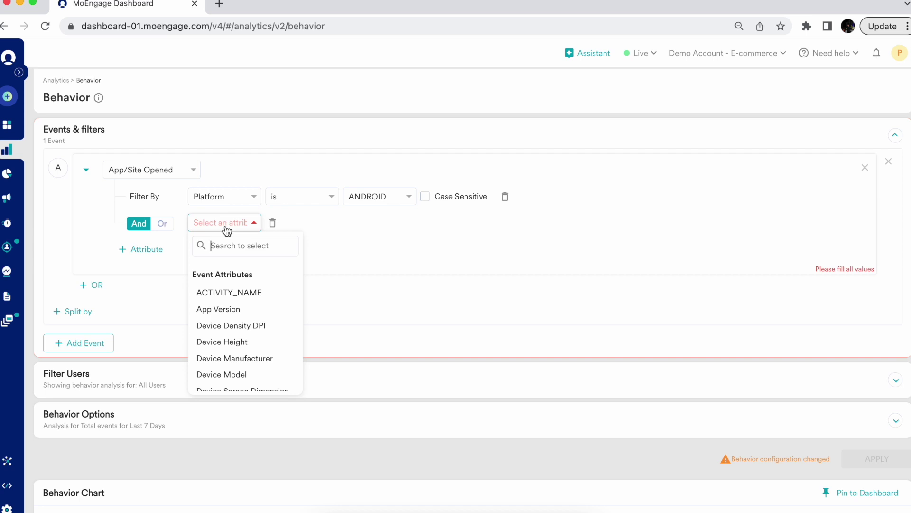
{"action": "left_click", "coordinate": [241, 307]}
{"action": "left_click", "coordinate": [370, 232]}
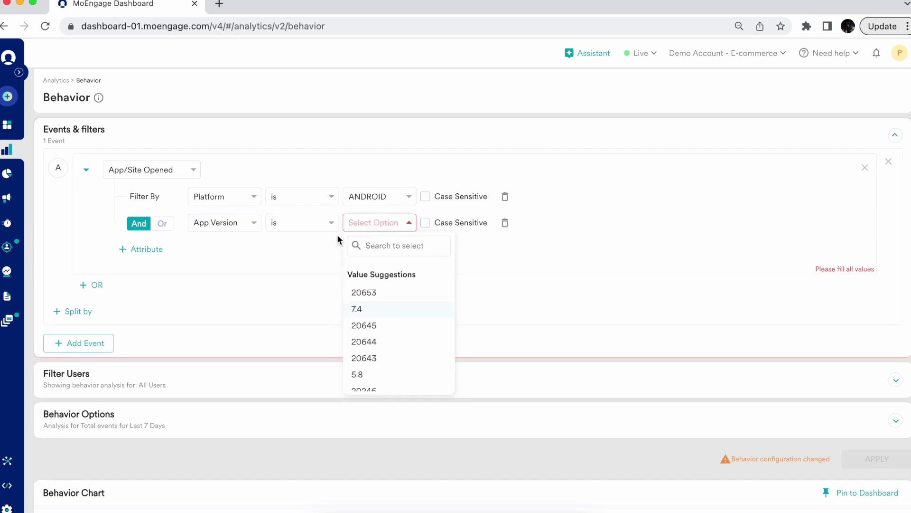
{"action": "left_click", "coordinate": [330, 224]}
{"action": "scroll", "coordinate": [309, 325], "scroll_direction": "down", "scroll_amount": 2}
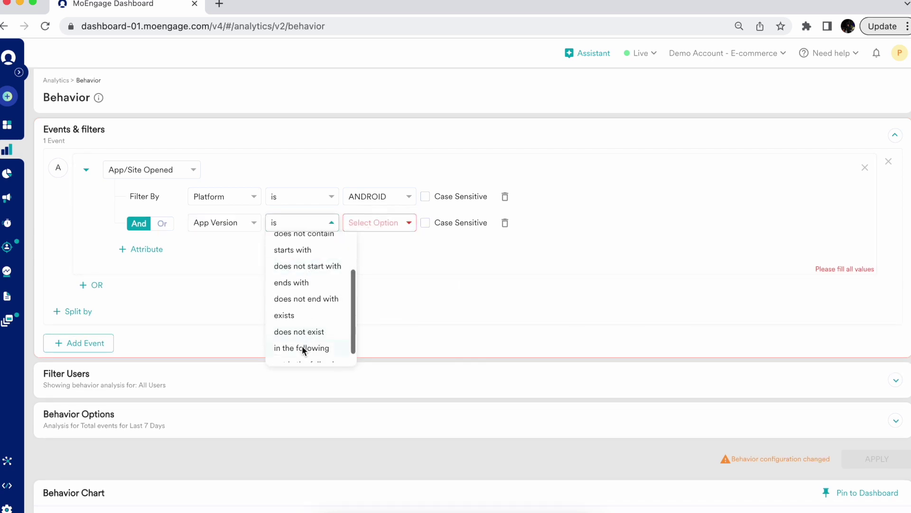
{"action": "left_click", "coordinate": [301, 346]}
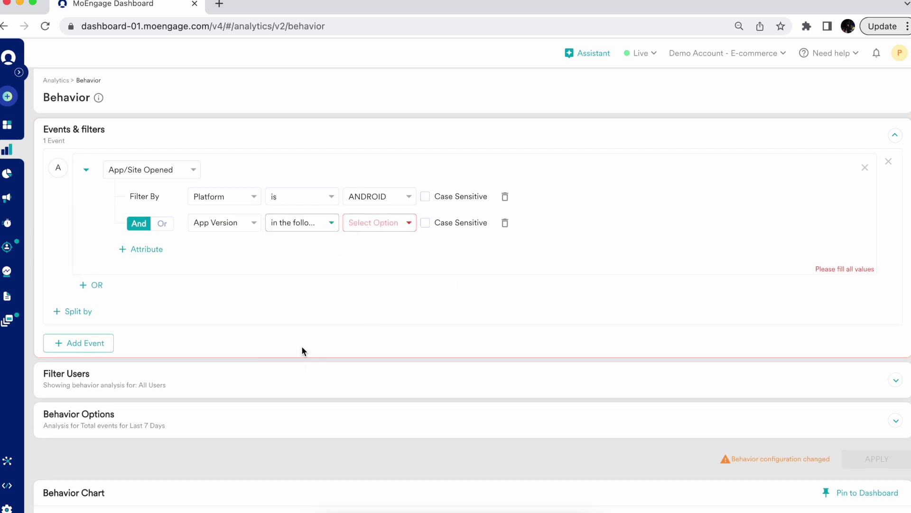
{"action": "left_click", "coordinate": [369, 225]}
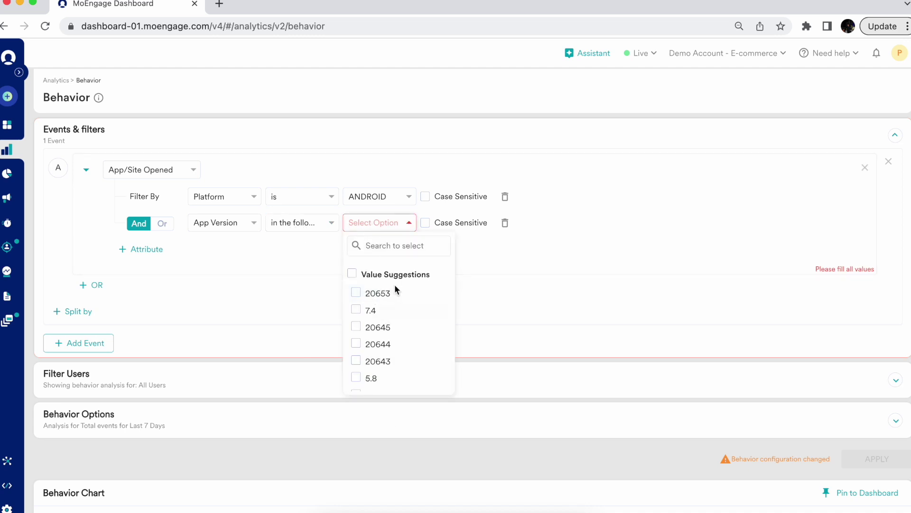
{"action": "left_click", "coordinate": [505, 223]}
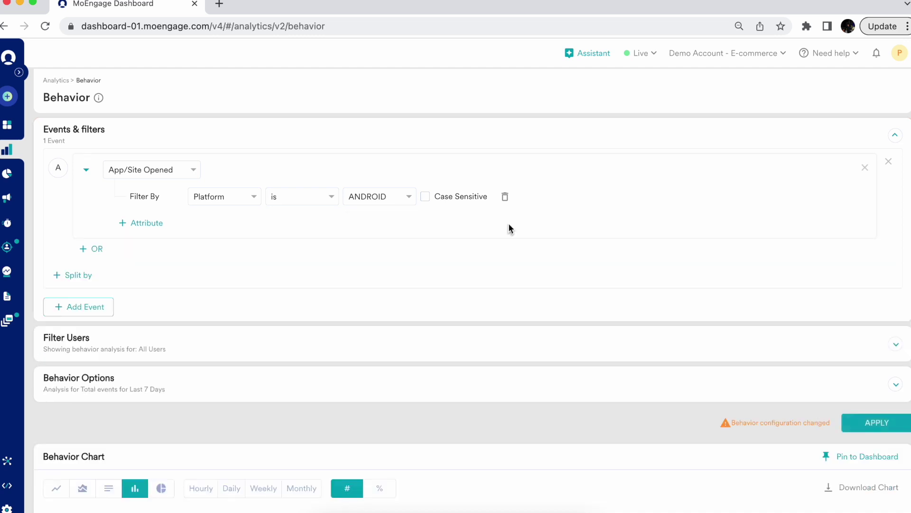
{"action": "left_click", "coordinate": [505, 197]}
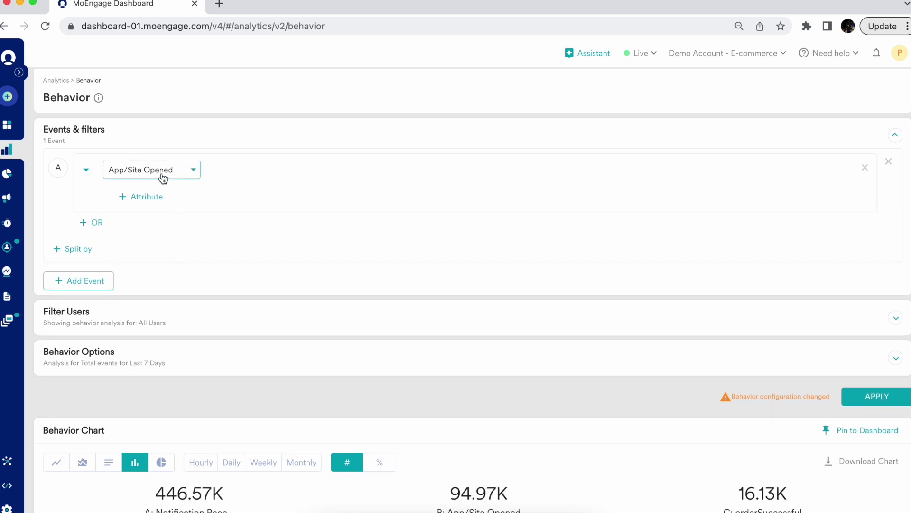
Split the App/Site Opened event by Platform and OS Version and apply the analysis
{"action": "left_click", "coordinate": [80, 249]}
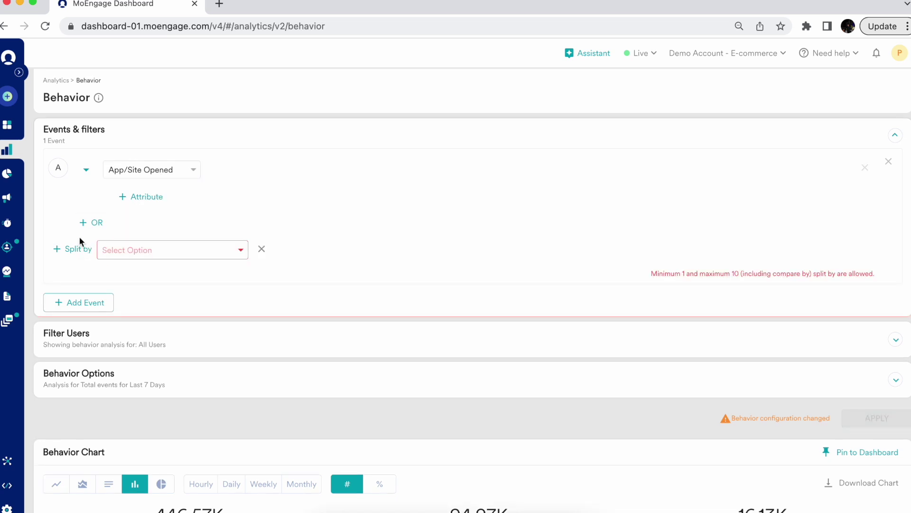
{"action": "left_click", "coordinate": [165, 256]}
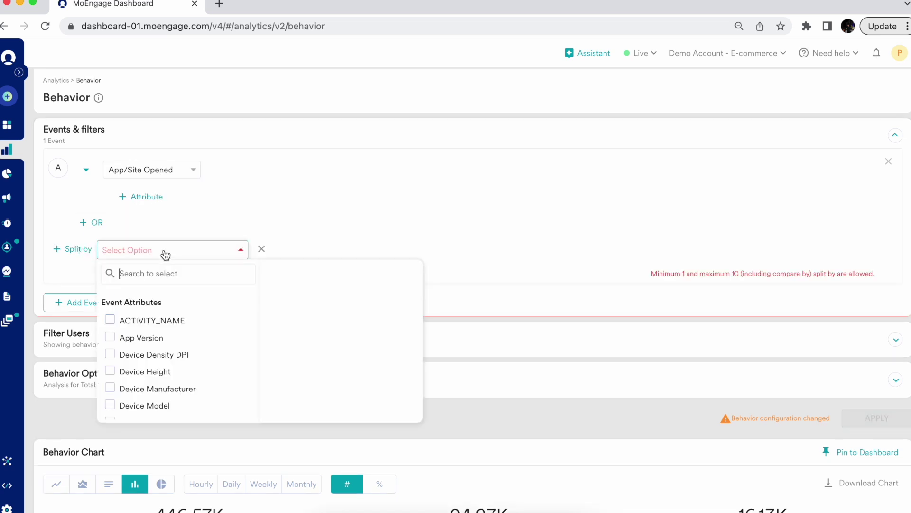
{"action": "scroll", "coordinate": [144, 338], "scroll_direction": "down", "scroll_amount": 6}
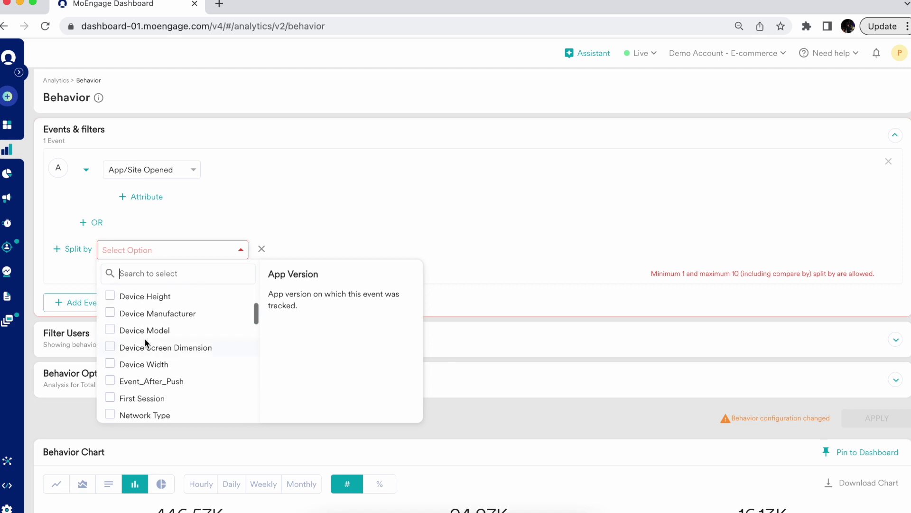
{"action": "left_click", "coordinate": [111, 348]}
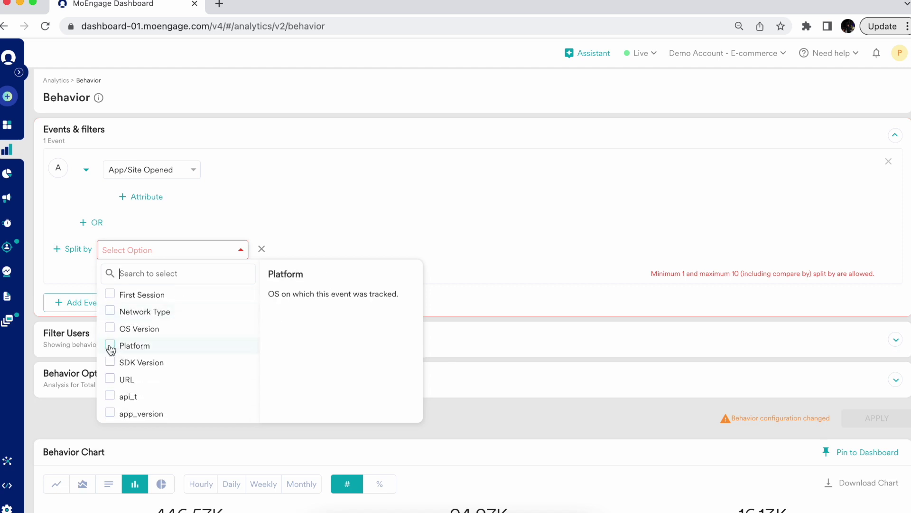
{"action": "left_click", "coordinate": [110, 328]}
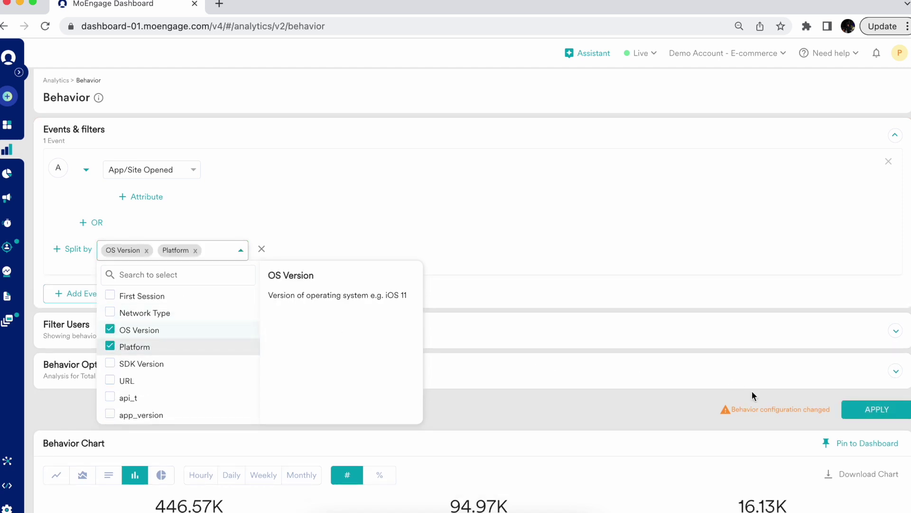
{"action": "left_click", "coordinate": [861, 411]}
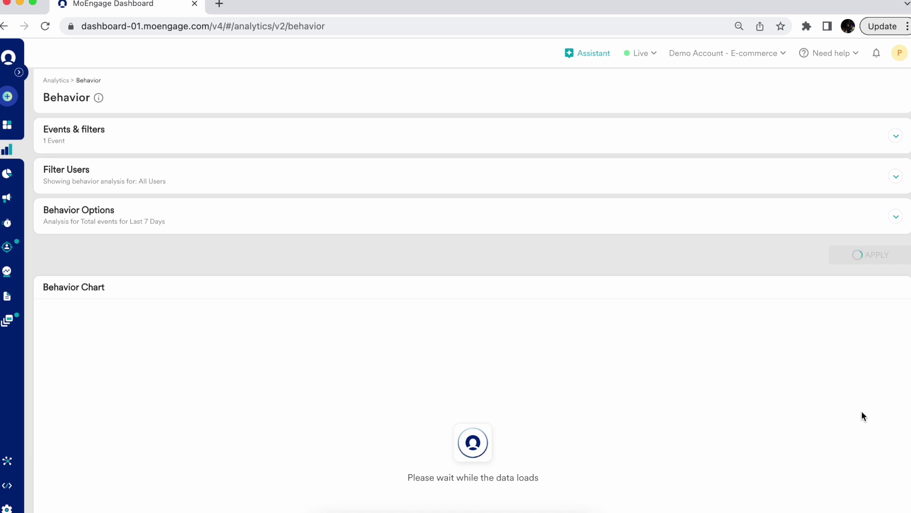
Review the split results in the Behavior Chart and Behavior Table, and transpose the table
{"action": "scroll", "coordinate": [862, 411], "scroll_direction": "down", "scroll_amount": 8}
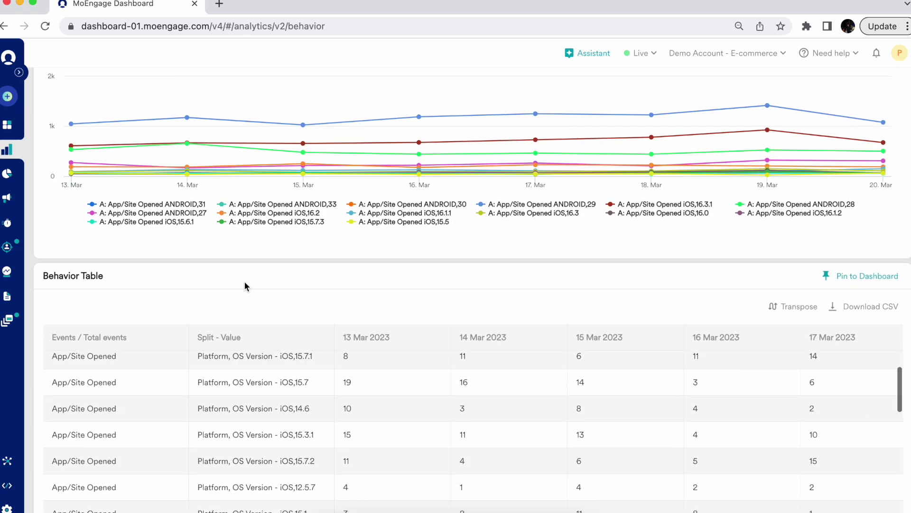
{"action": "scroll", "coordinate": [210, 249], "scroll_direction": "up", "scroll_amount": 1}
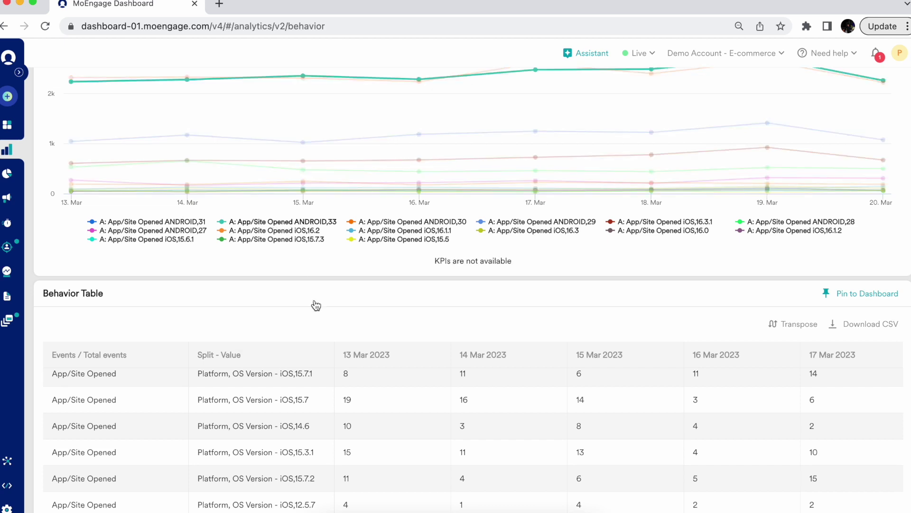
{"action": "scroll", "coordinate": [315, 305], "scroll_direction": "down", "scroll_amount": 3}
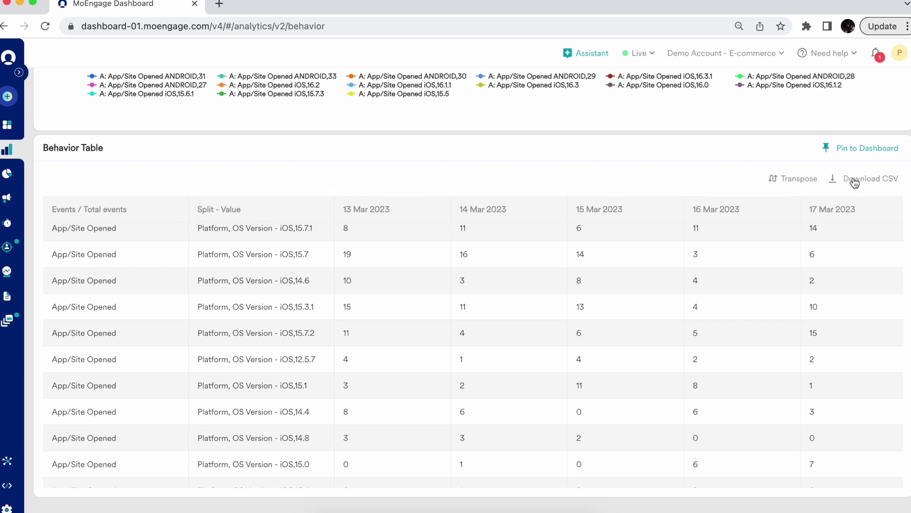
{"action": "left_click", "coordinate": [792, 178]}
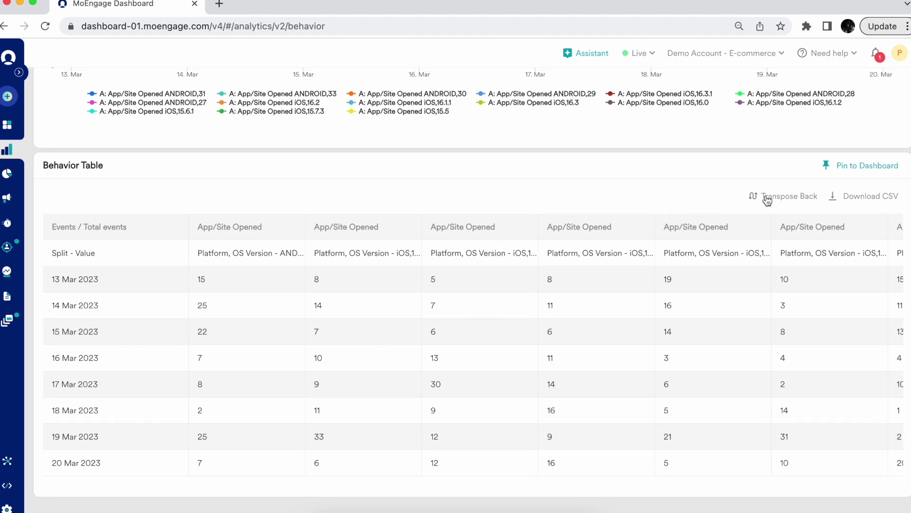
Set the analysis type in Behavior Options to Unique users, apply the analysis and view the resulting chart and table
{"action": "scroll", "coordinate": [621, 192], "scroll_direction": "up", "scroll_amount": 10}
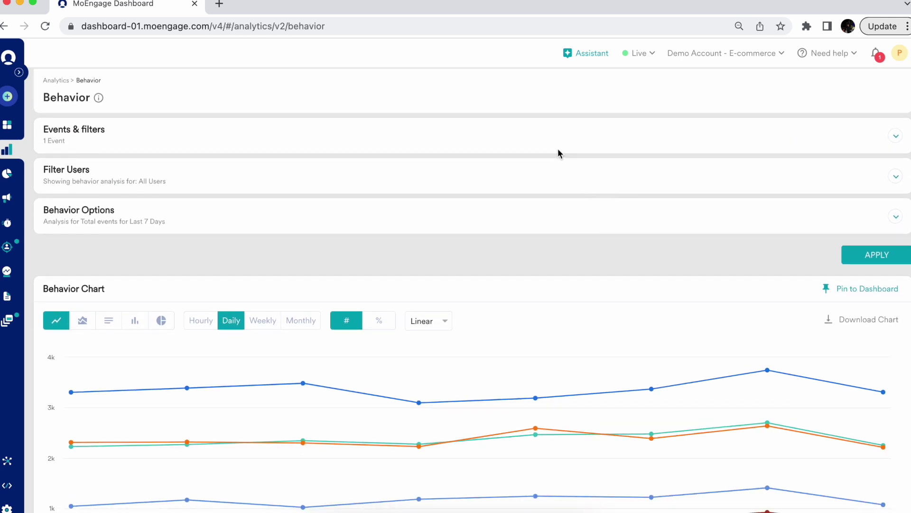
{"action": "left_click", "coordinate": [335, 221]}
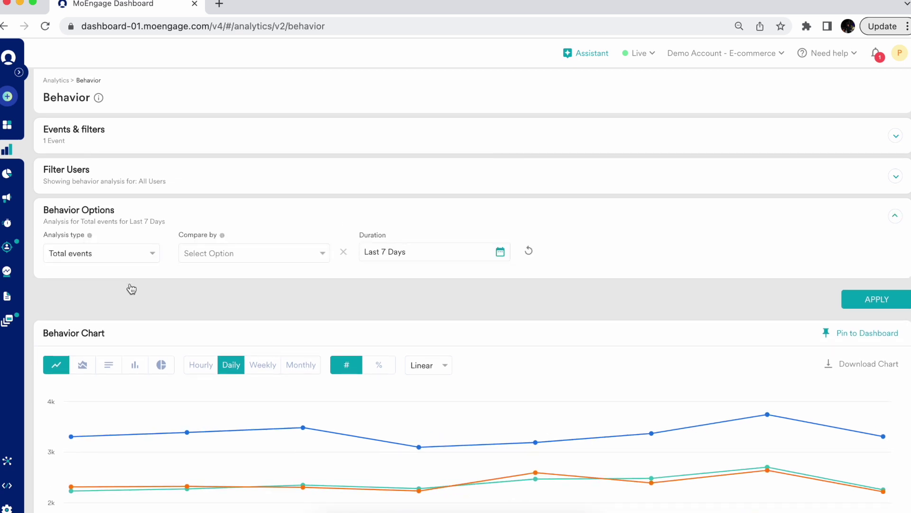
{"action": "left_click", "coordinate": [128, 258]}
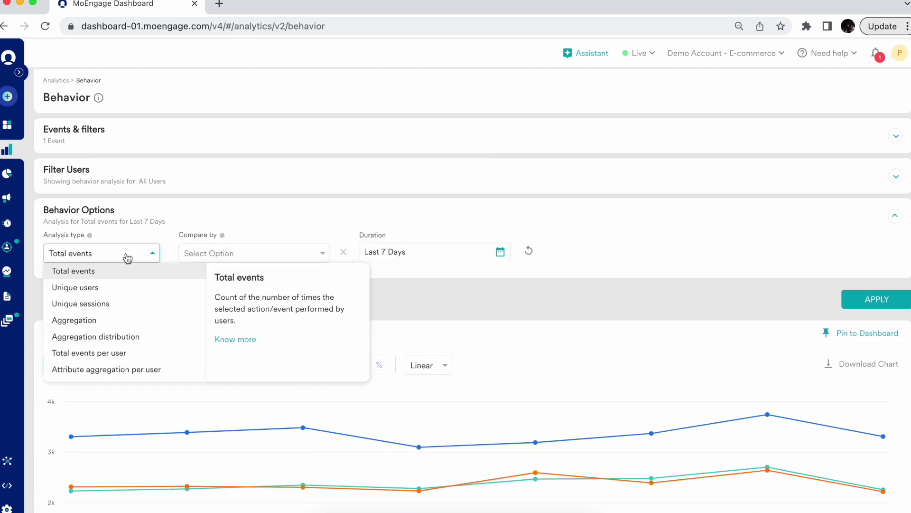
{"action": "left_click", "coordinate": [113, 286]}
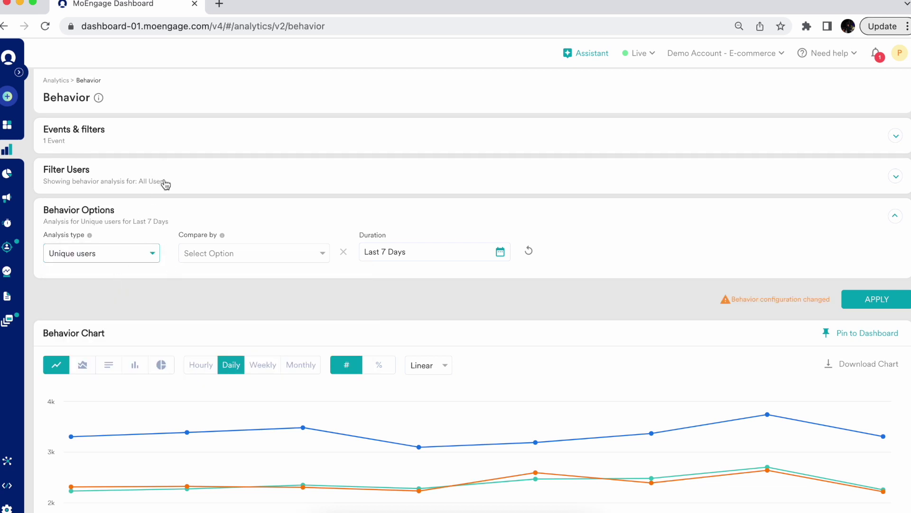
{"action": "left_click", "coordinate": [143, 255]}
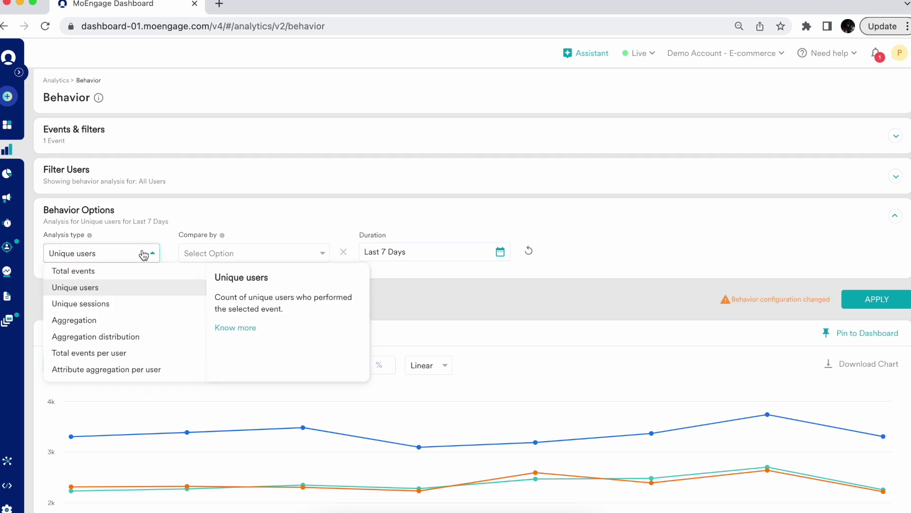
{"action": "left_click", "coordinate": [491, 311]}
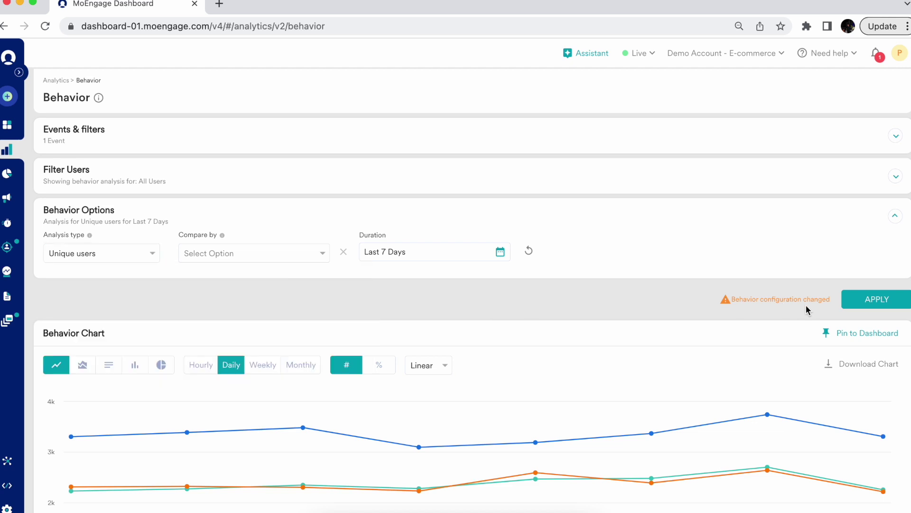
{"action": "left_click", "coordinate": [877, 300]}
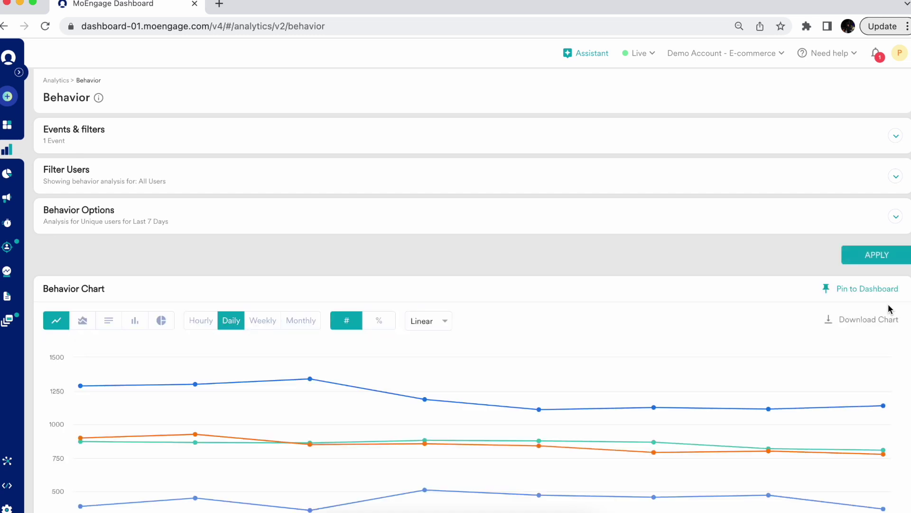
{"action": "scroll", "coordinate": [644, 326], "scroll_direction": "down", "scroll_amount": 9}
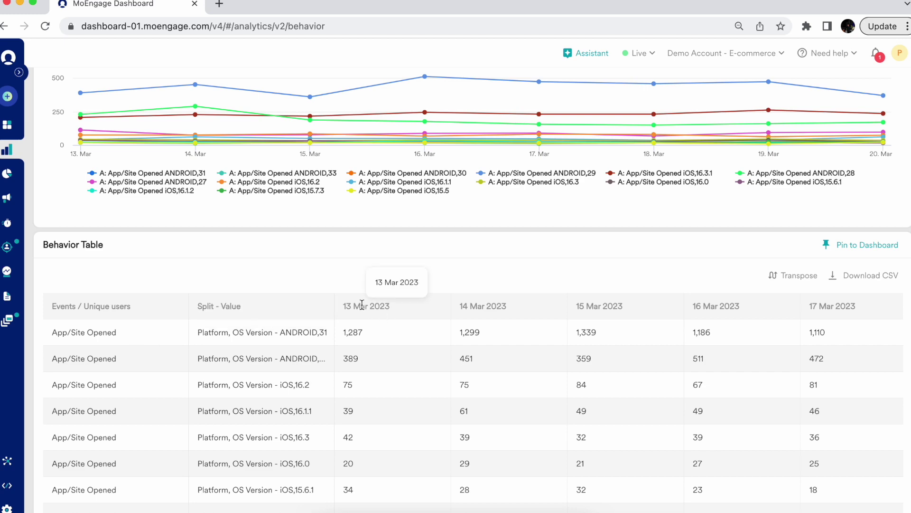
Remove the OS Version and Platform split from the App/Site Opened event
{"action": "scroll", "coordinate": [361, 305], "scroll_direction": "up", "scroll_amount": 9}
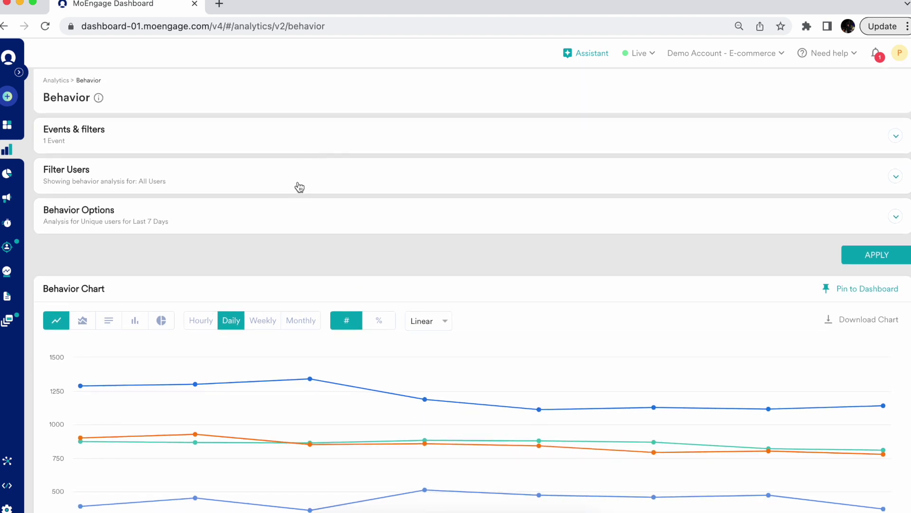
{"action": "left_click", "coordinate": [246, 151]}
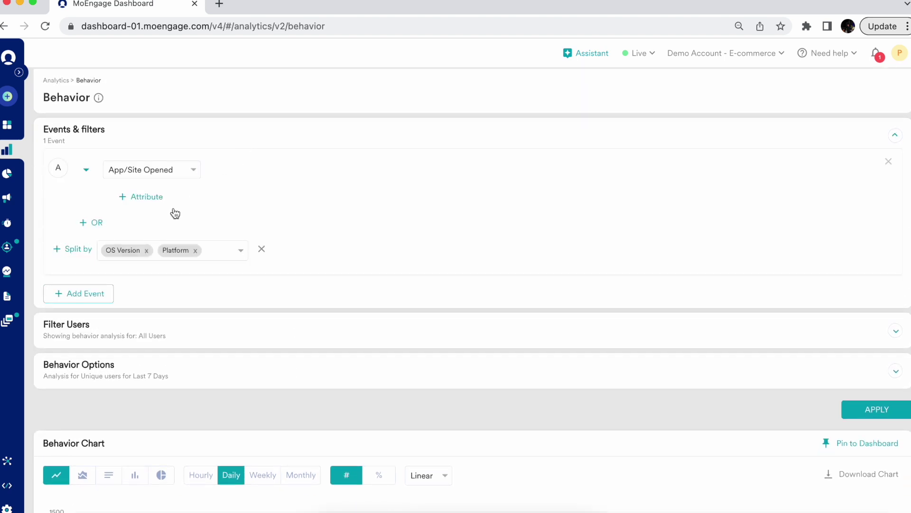
{"action": "left_click", "coordinate": [261, 249]}
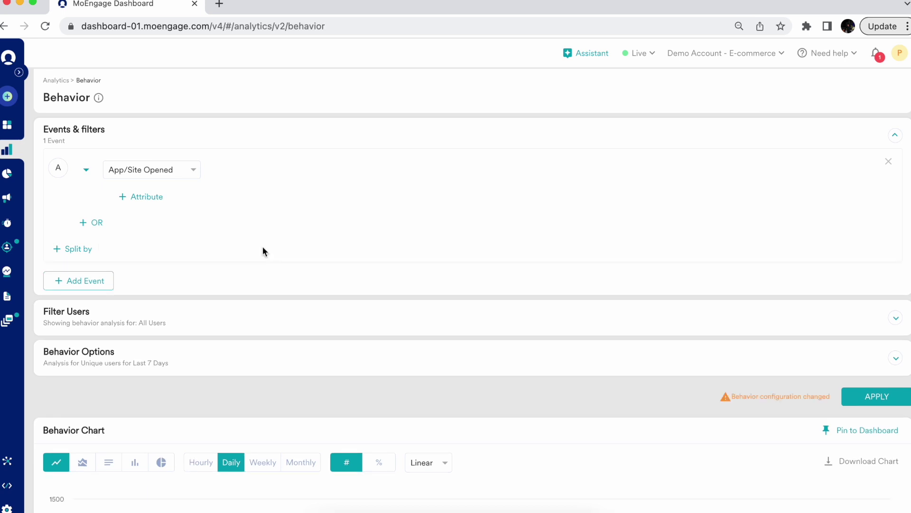
Switch the Filter Users setting from all users to "Filter users by"
{"action": "left_click", "coordinate": [241, 312]}
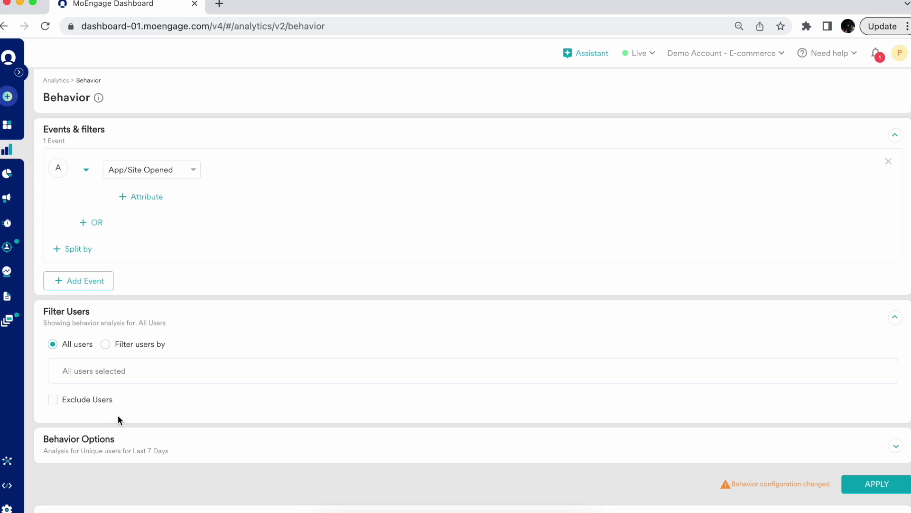
{"action": "left_click", "coordinate": [106, 345]}
{"action": "scroll", "coordinate": [142, 332], "scroll_direction": "down", "scroll_amount": 3}
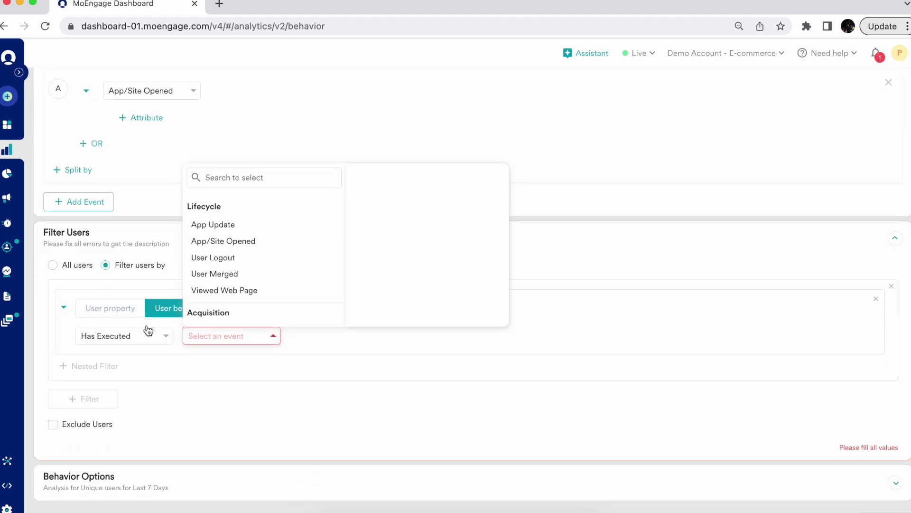
Browse the user filter choices: the User property attributes, the User behavior and User affinity events, and the Custom segment list
{"action": "left_click", "coordinate": [126, 314]}
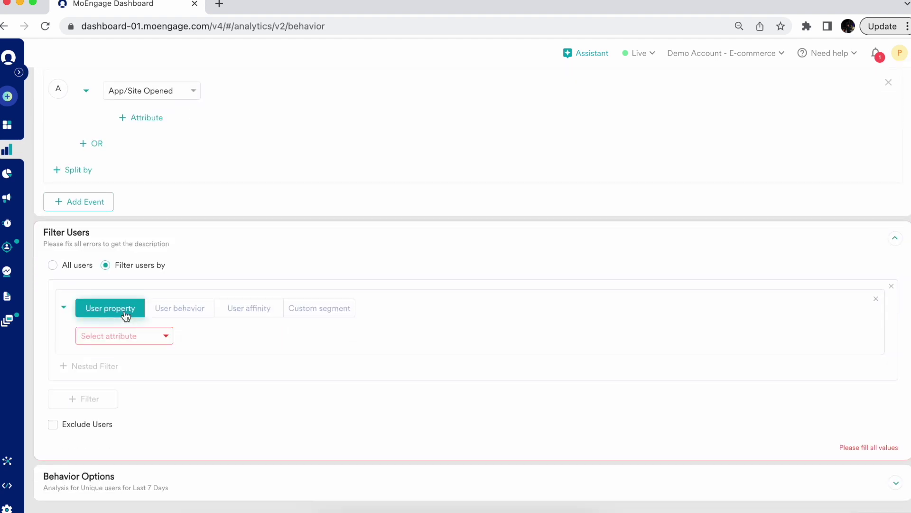
{"action": "left_click", "coordinate": [136, 337]}
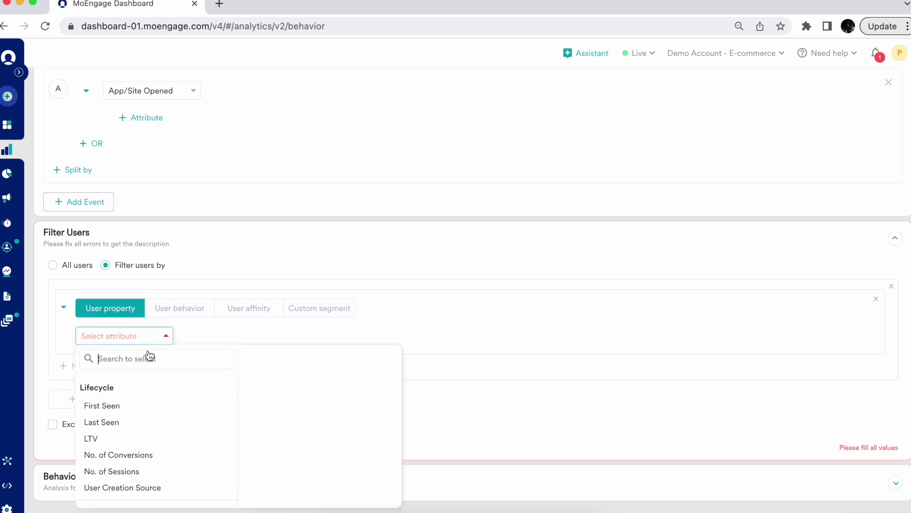
{"action": "scroll", "coordinate": [163, 408], "scroll_direction": "down", "scroll_amount": 3}
{"action": "scroll", "coordinate": [163, 408], "scroll_direction": "down", "scroll_amount": 5}
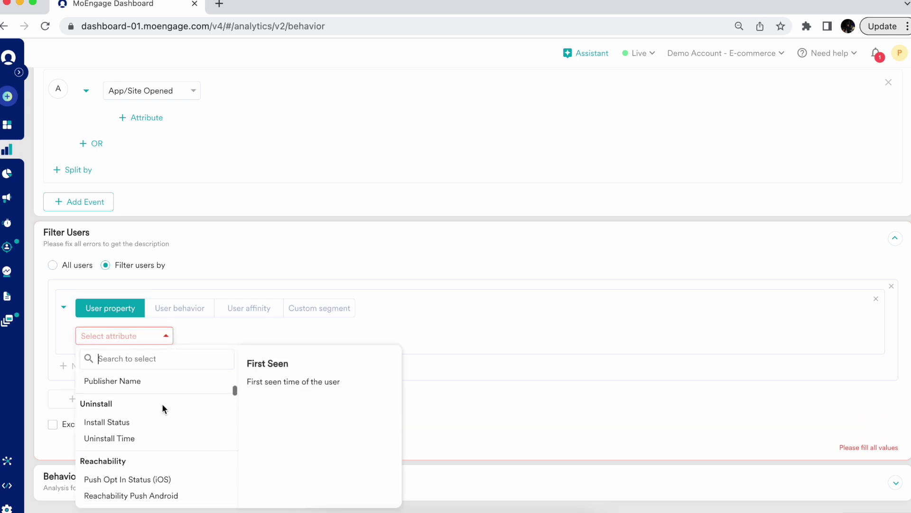
{"action": "scroll", "coordinate": [162, 404], "scroll_direction": "down", "scroll_amount": 5}
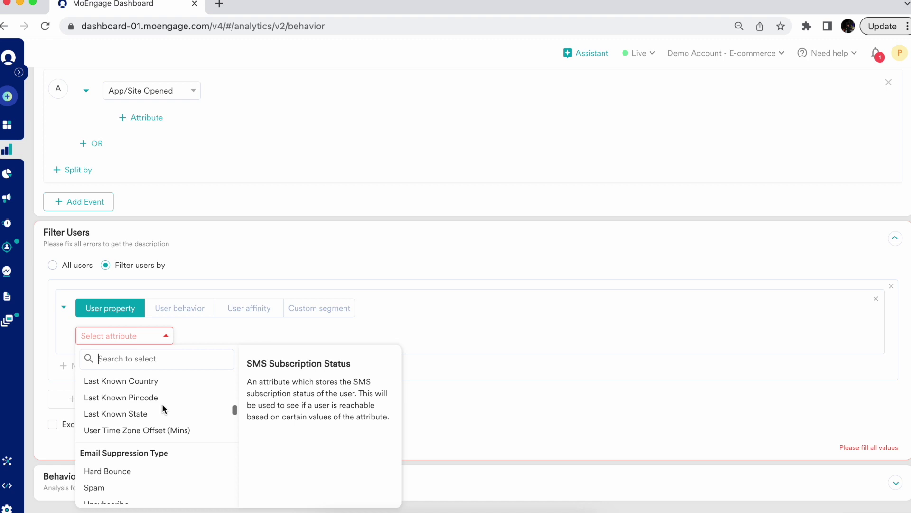
{"action": "scroll", "coordinate": [161, 403], "scroll_direction": "down", "scroll_amount": 1}
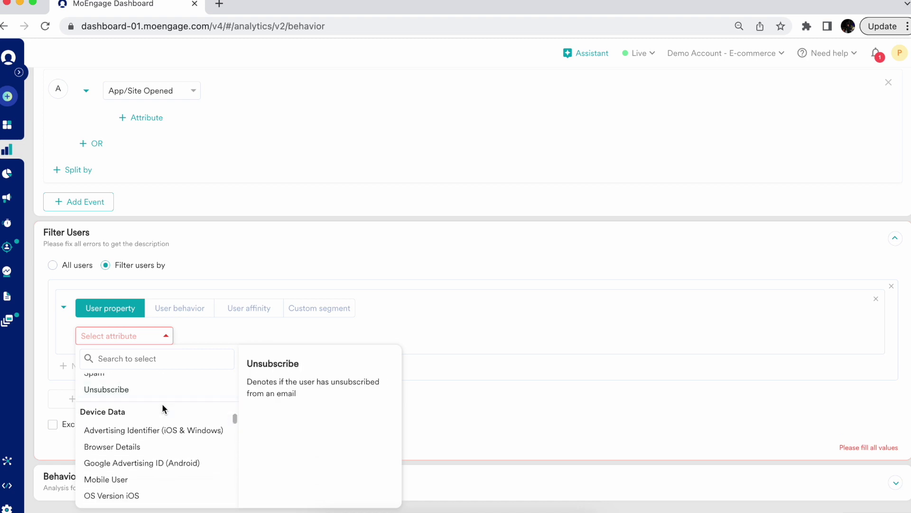
{"action": "left_click", "coordinate": [183, 311]}
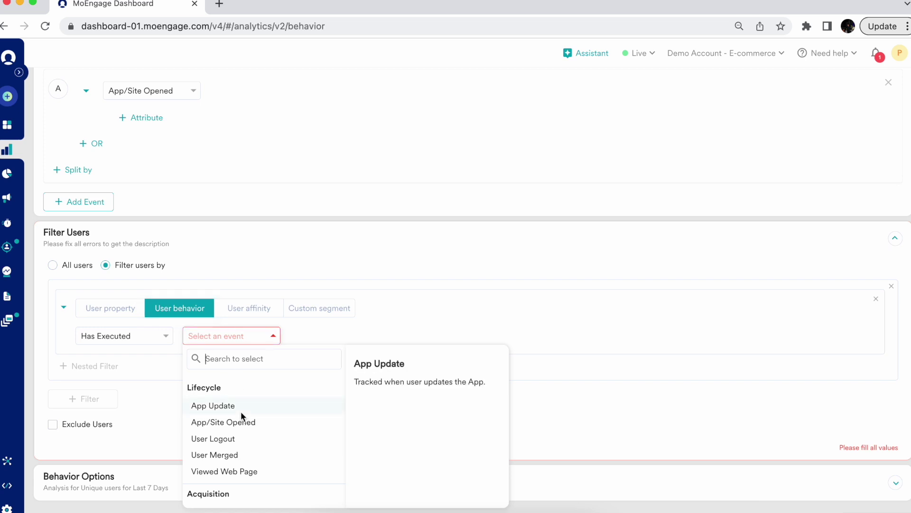
{"action": "left_click", "coordinate": [250, 312]}
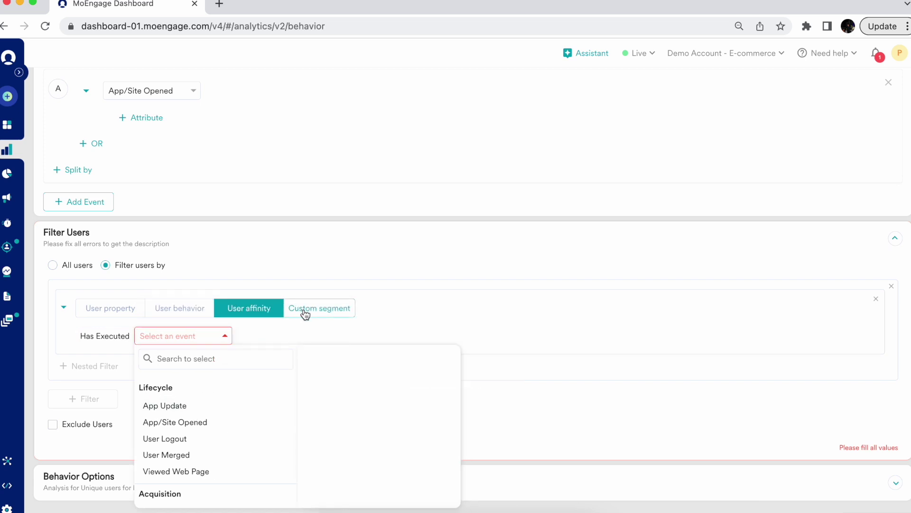
{"action": "left_click", "coordinate": [305, 313]}
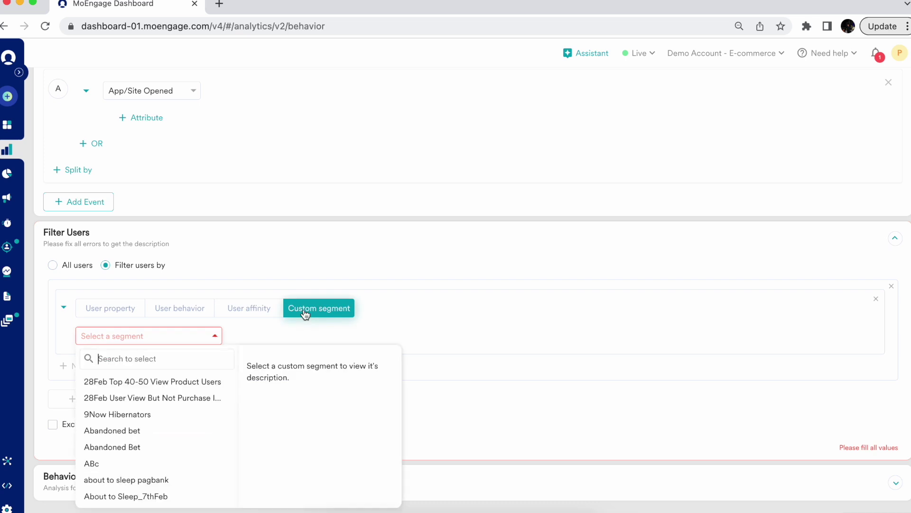
Filter users by the behavior Has Executed App/Site Opened at least 1 time in the last 3 days, and apply the analysis
{"action": "left_click", "coordinate": [203, 313]}
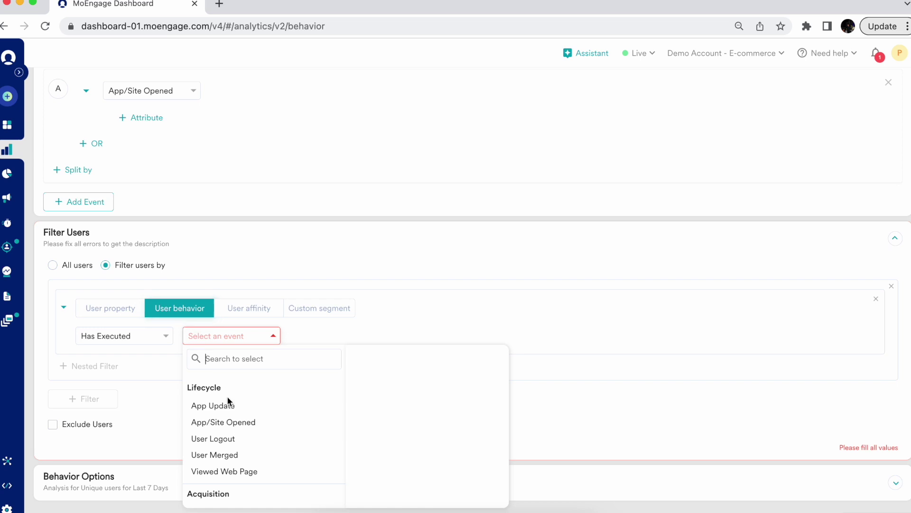
{"action": "left_click", "coordinate": [231, 422]}
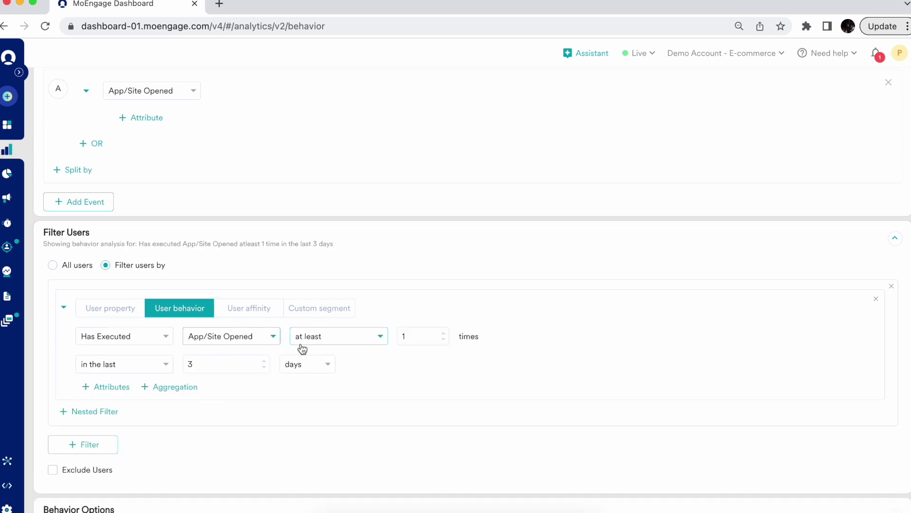
{"action": "scroll", "coordinate": [585, 378], "scroll_direction": "down", "scroll_amount": 3}
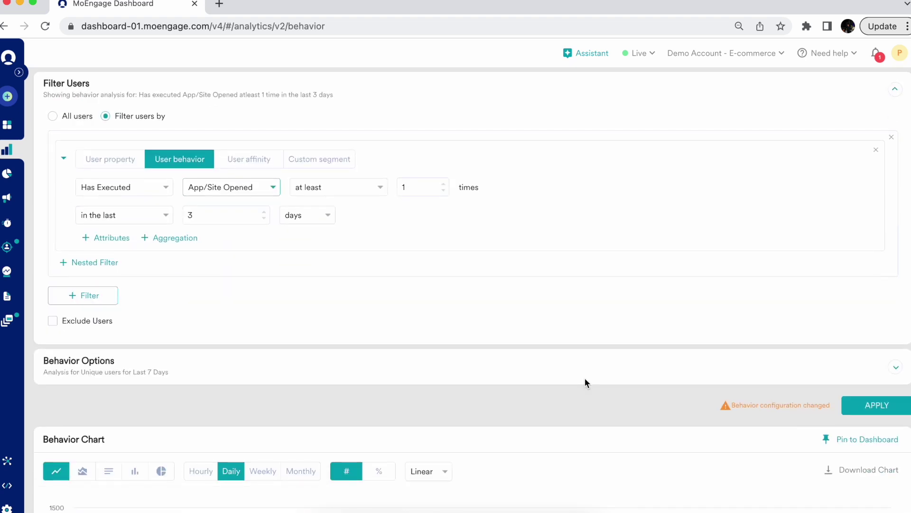
{"action": "left_click", "coordinate": [894, 409]}
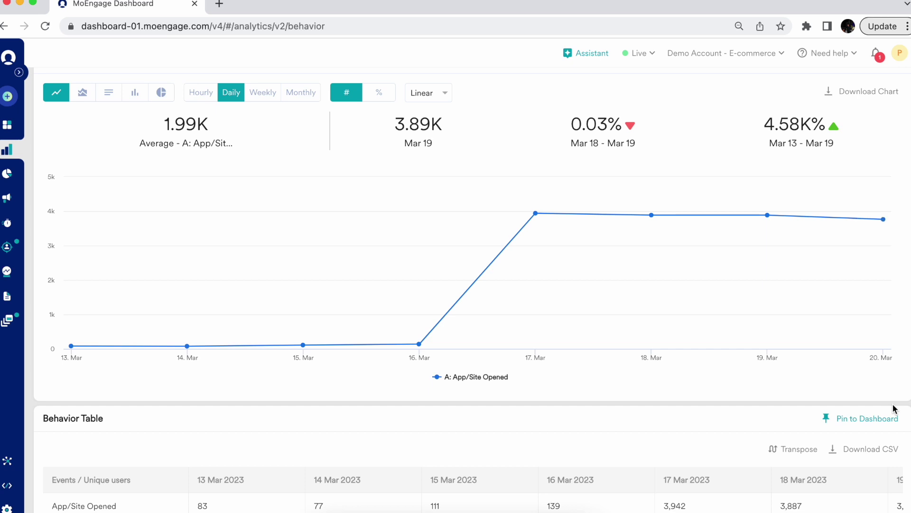
{"action": "mouse_move", "coordinate": [498, 299]}
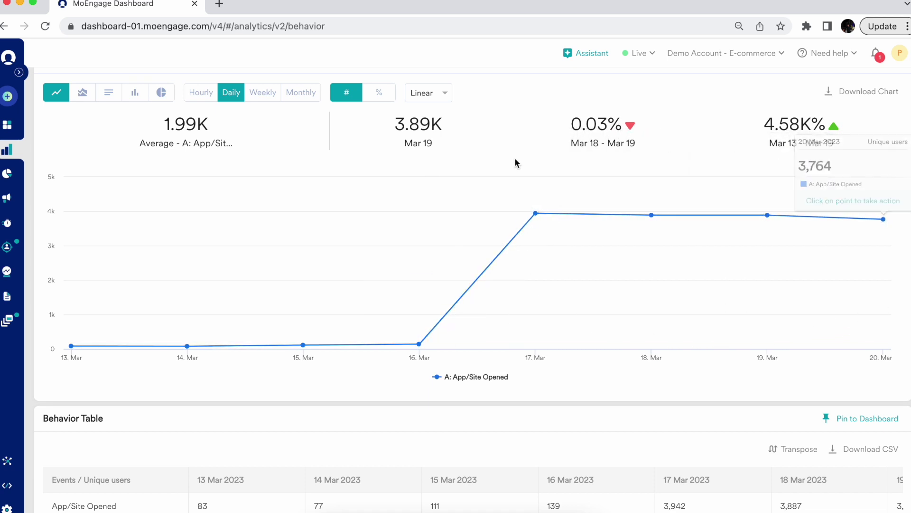
{"action": "mouse_move", "coordinate": [554, 265]}
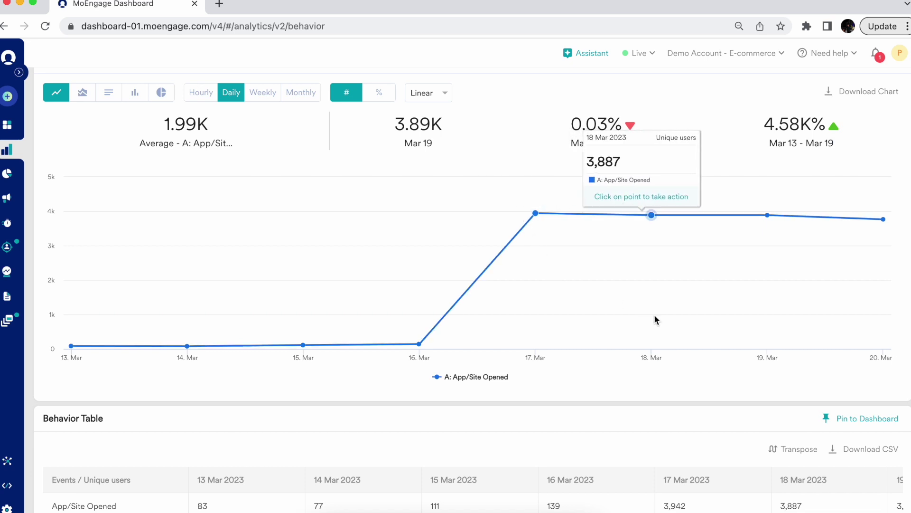
Replace the App/Site Opened event in event A with orderSuccessful
{"action": "scroll", "coordinate": [579, 159], "scroll_direction": "up", "scroll_amount": 2}
{"action": "scroll", "coordinate": [530, 158], "scroll_direction": "up", "scroll_amount": 1}
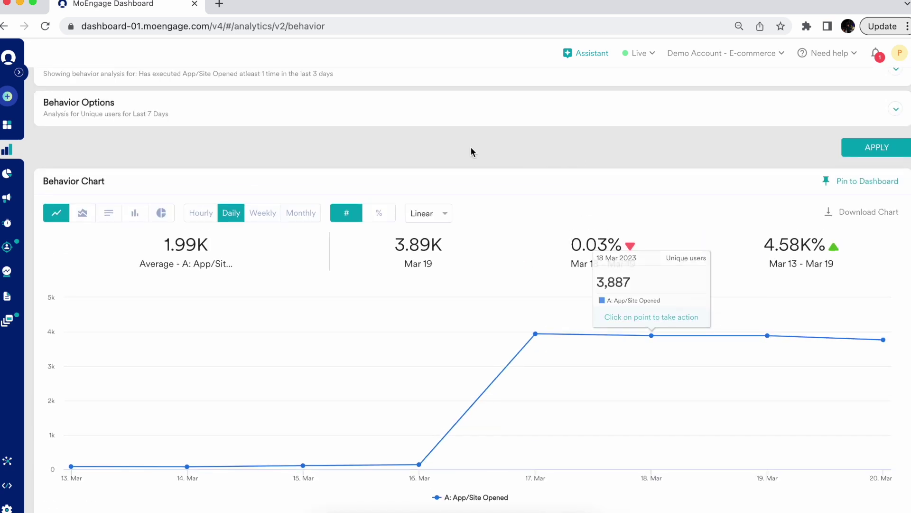
{"action": "scroll", "coordinate": [398, 114], "scroll_direction": "up", "scroll_amount": 2}
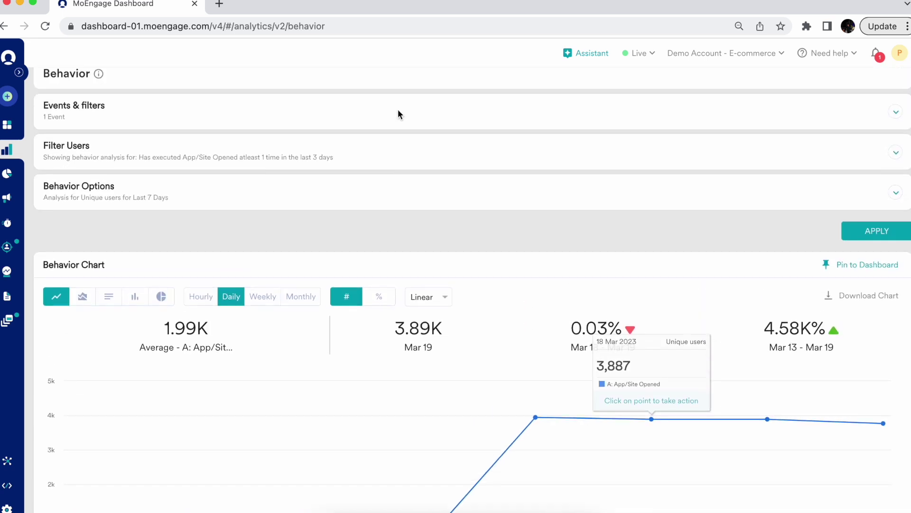
{"action": "left_click", "coordinate": [332, 121]}
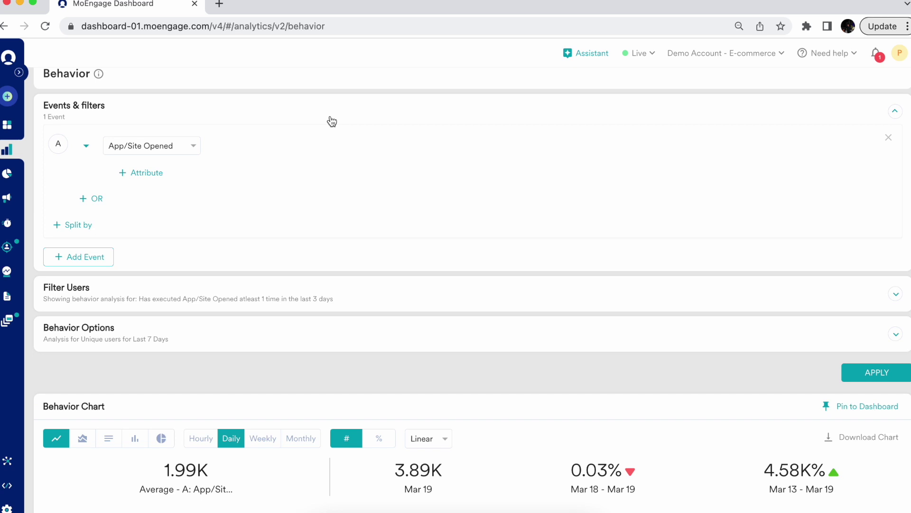
{"action": "left_click", "coordinate": [182, 151]}
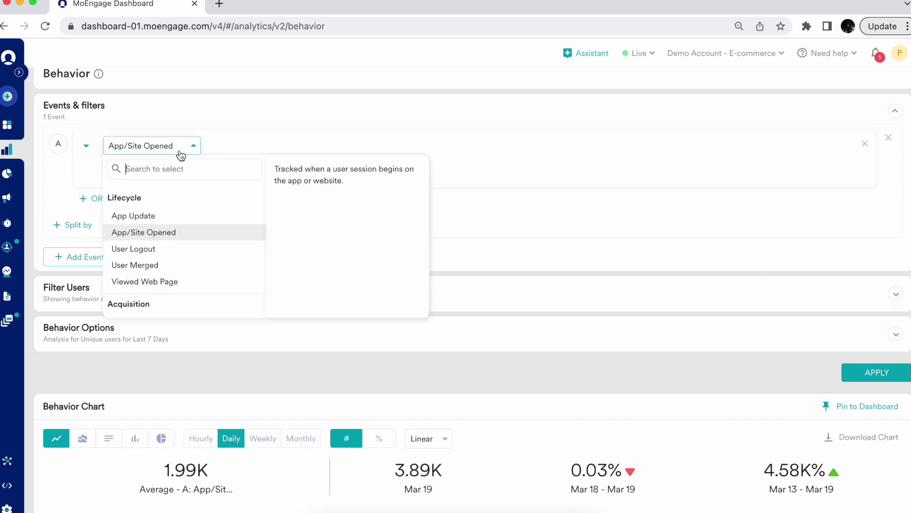
{"action": "type", "text": "ORDE"}
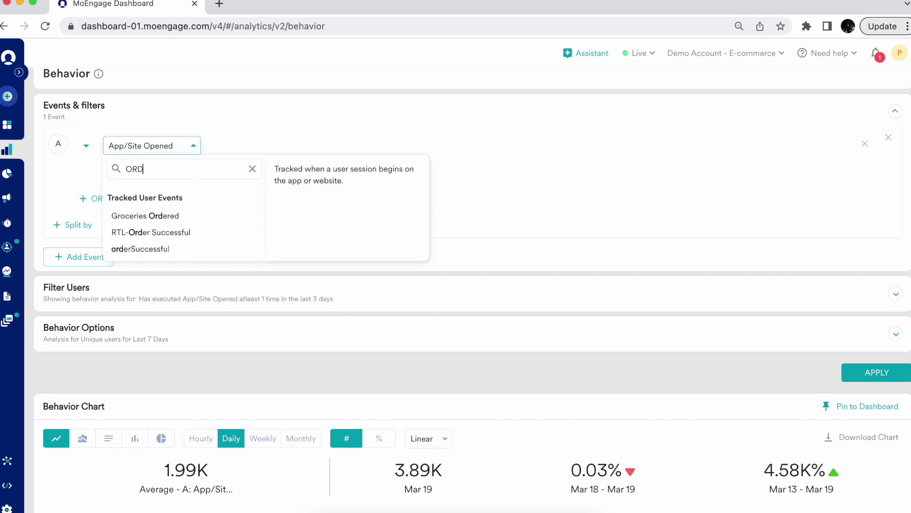
{"action": "left_click", "coordinate": [164, 249]}
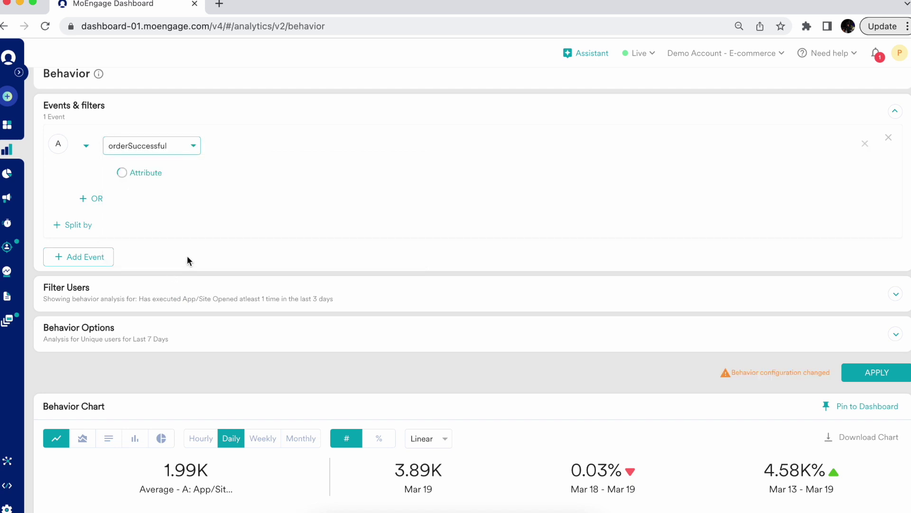
Reset Filter Users to All users
{"action": "left_click", "coordinate": [193, 299]}
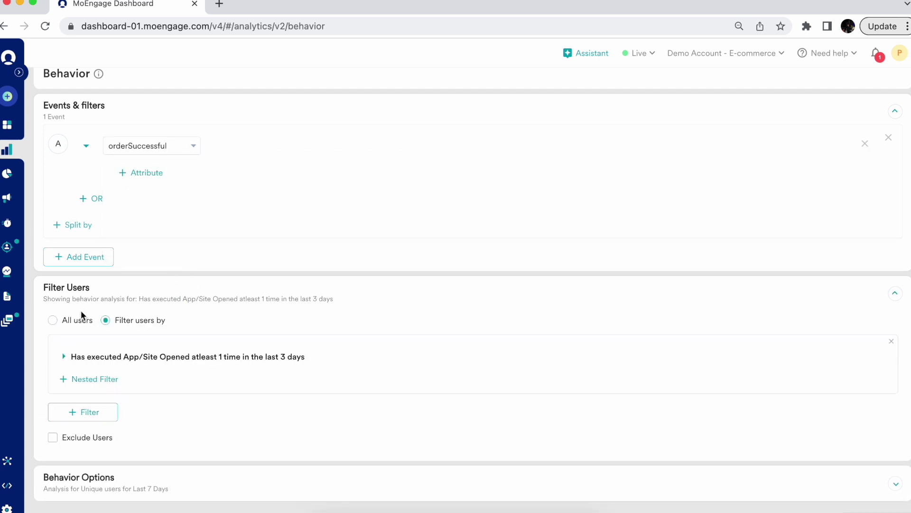
{"action": "left_click", "coordinate": [54, 320]}
{"action": "scroll", "coordinate": [135, 394], "scroll_direction": "down", "scroll_amount": 2}
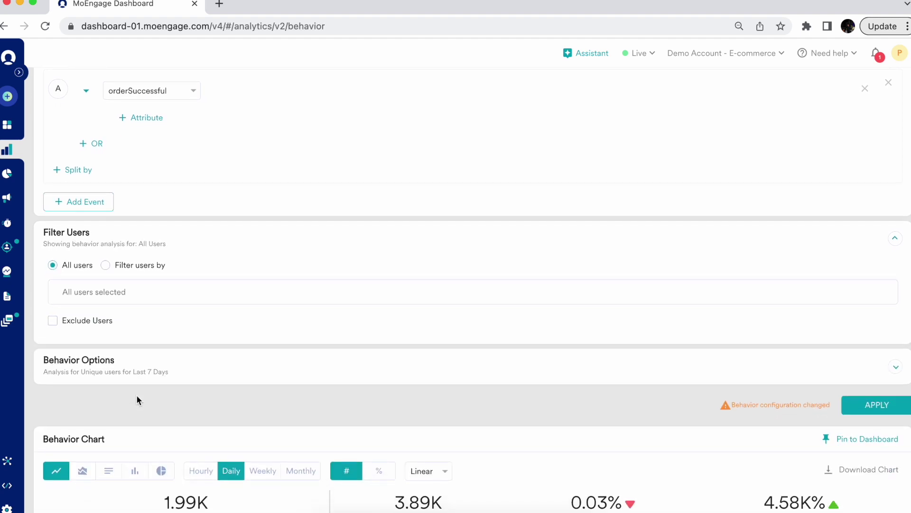
Set the analysis type in Behavior Options to Unique sessions, apply the analysis and view the orderSuccessful chart
{"action": "left_click", "coordinate": [146, 368]}
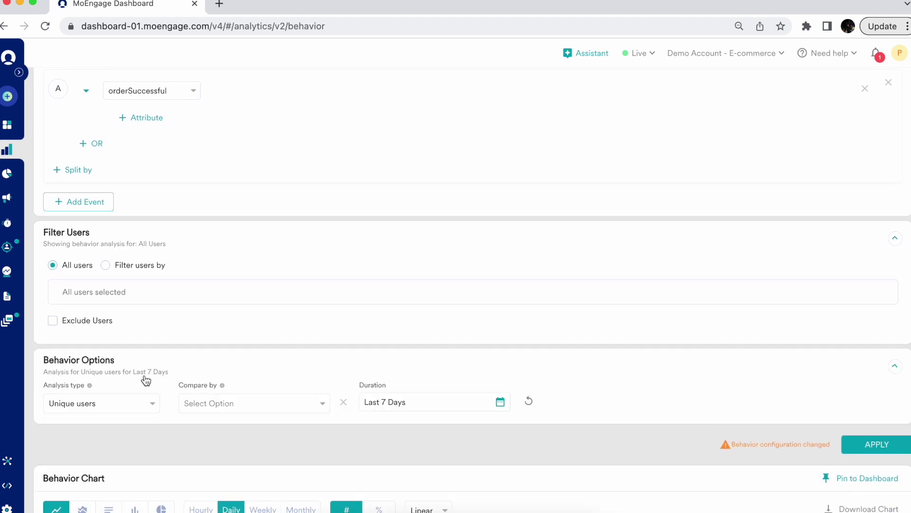
{"action": "left_click", "coordinate": [126, 409]}
{"action": "left_click", "coordinate": [96, 318]}
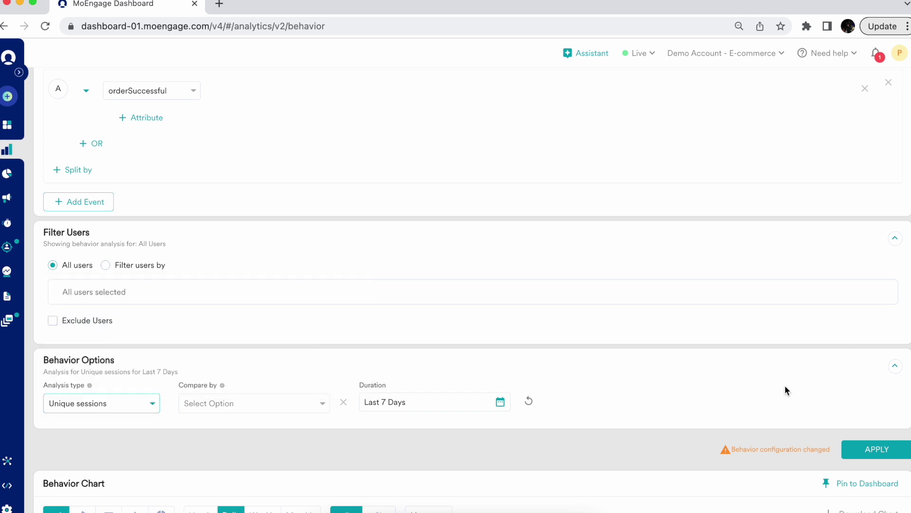
{"action": "left_click", "coordinate": [893, 451]}
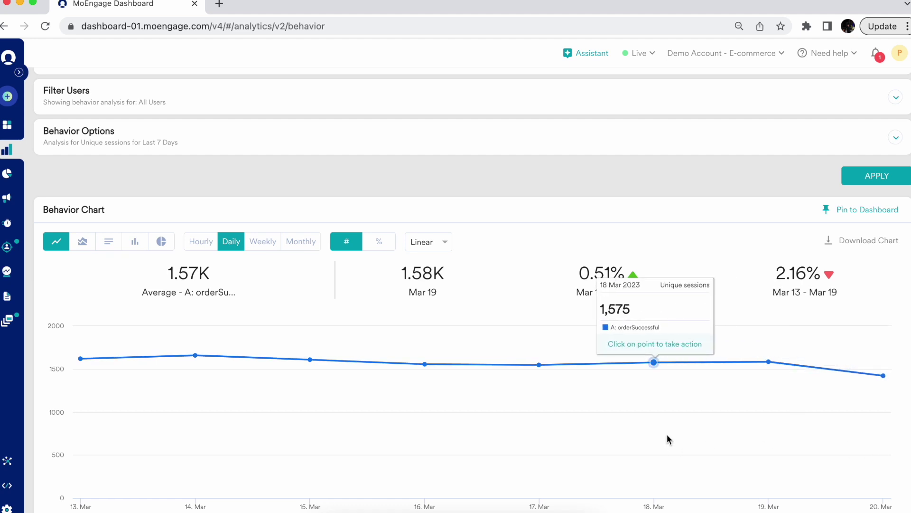
{"action": "scroll", "coordinate": [667, 434], "scroll_direction": "down", "scroll_amount": 1}
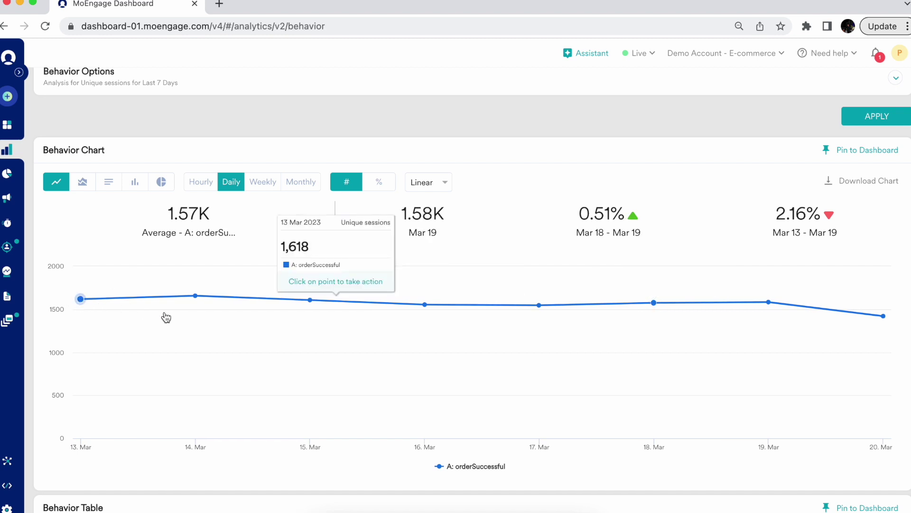
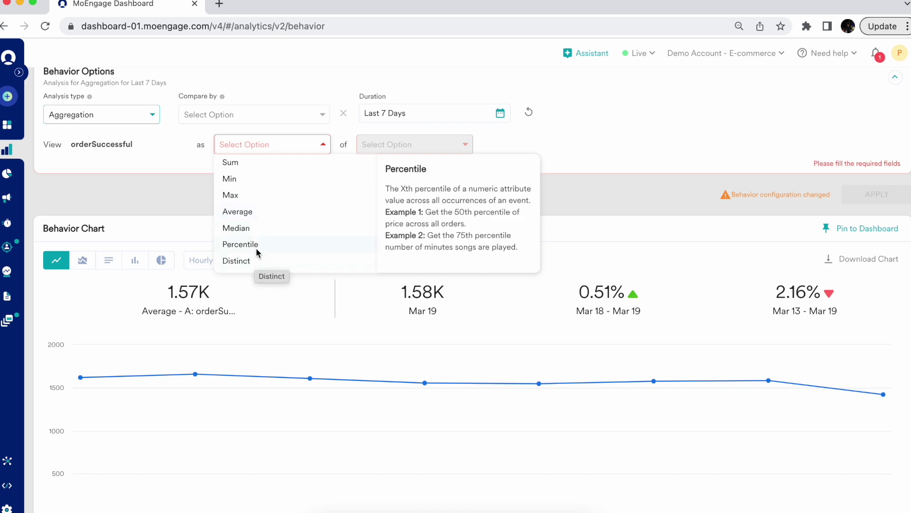
Set the Aggregation analysis to view orderSuccessful as the Sum of price
{"action": "left_click", "coordinate": [253, 164]}
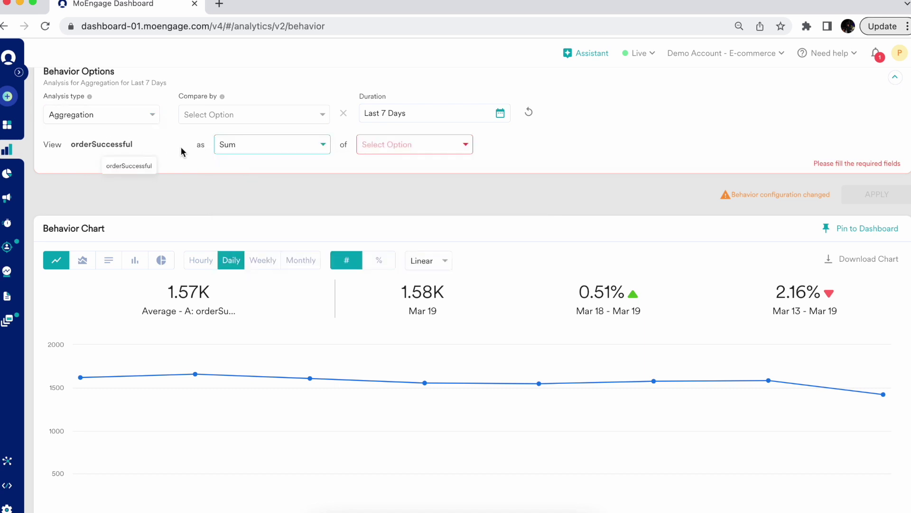
{"action": "left_click", "coordinate": [384, 144]}
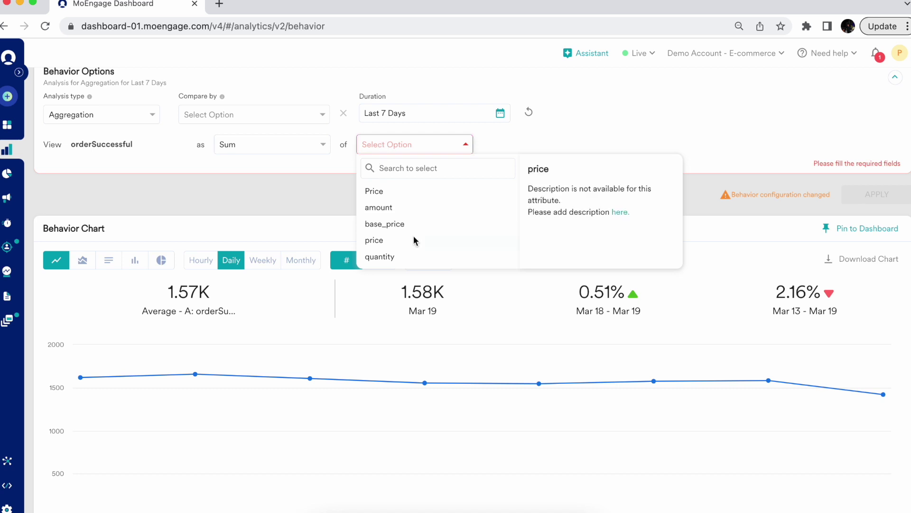
{"action": "left_click", "coordinate": [420, 239]}
Compare the price aggregation by Last Known Country, apply the analysis and view the resulting chart and table
{"action": "left_click", "coordinate": [313, 125]}
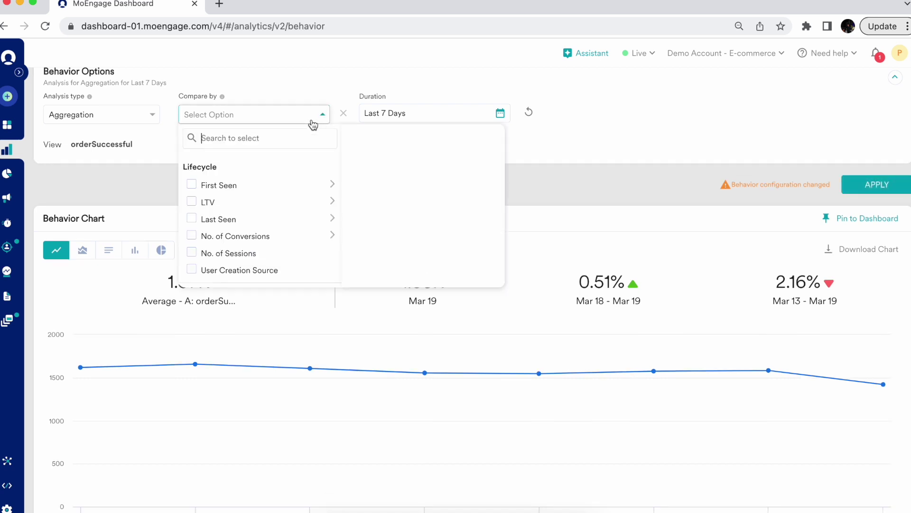
{"action": "scroll", "coordinate": [260, 211], "scroll_direction": "down", "scroll_amount": 5}
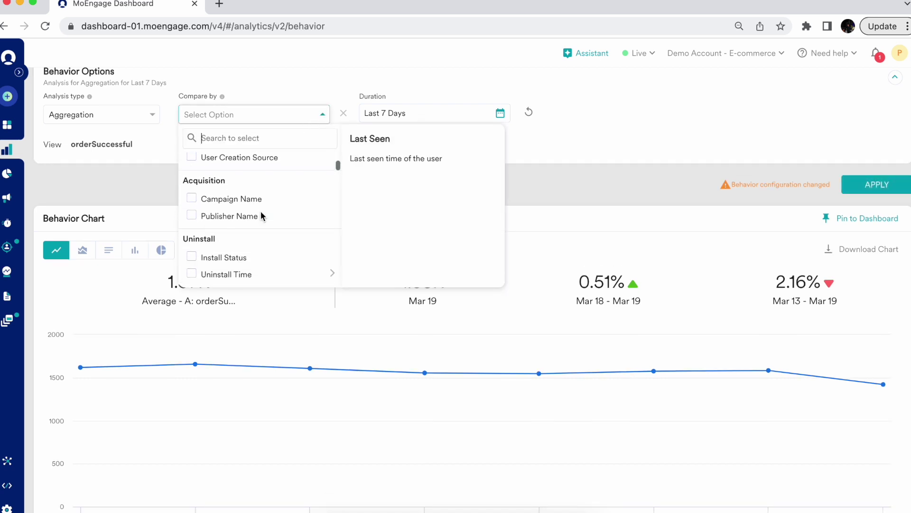
{"action": "scroll", "coordinate": [261, 213], "scroll_direction": "down", "scroll_amount": 5}
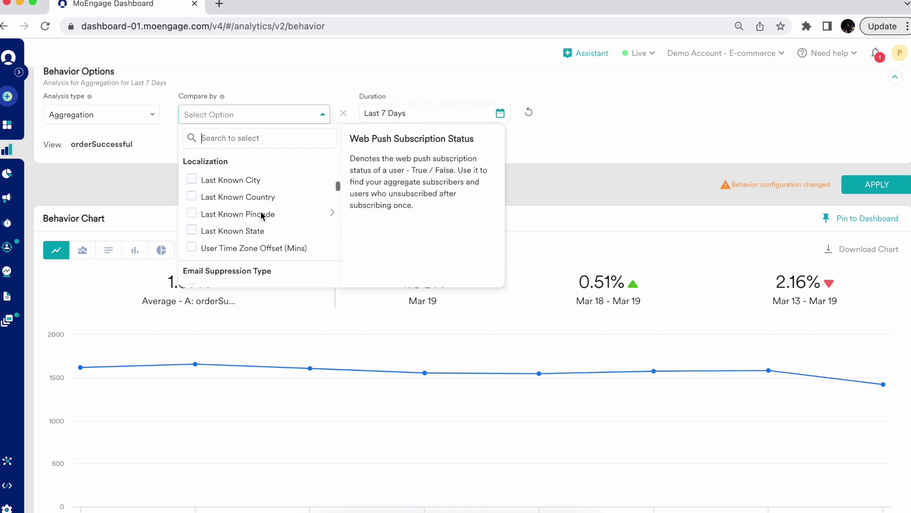
{"action": "left_click", "coordinate": [192, 197]}
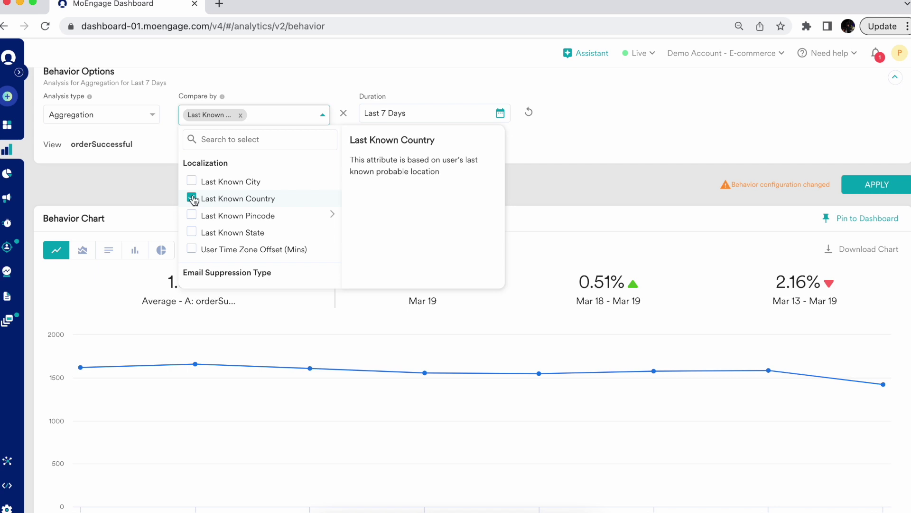
{"action": "left_click", "coordinate": [146, 189]}
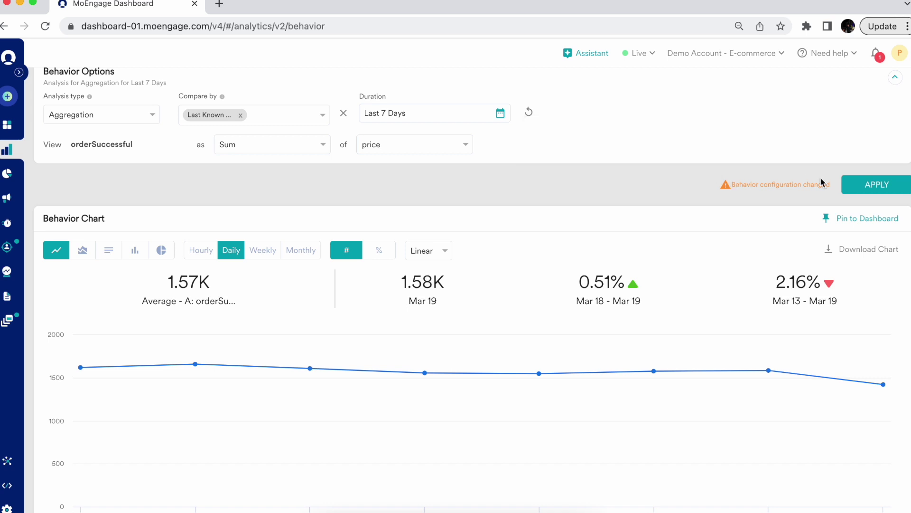
{"action": "left_click", "coordinate": [859, 186]}
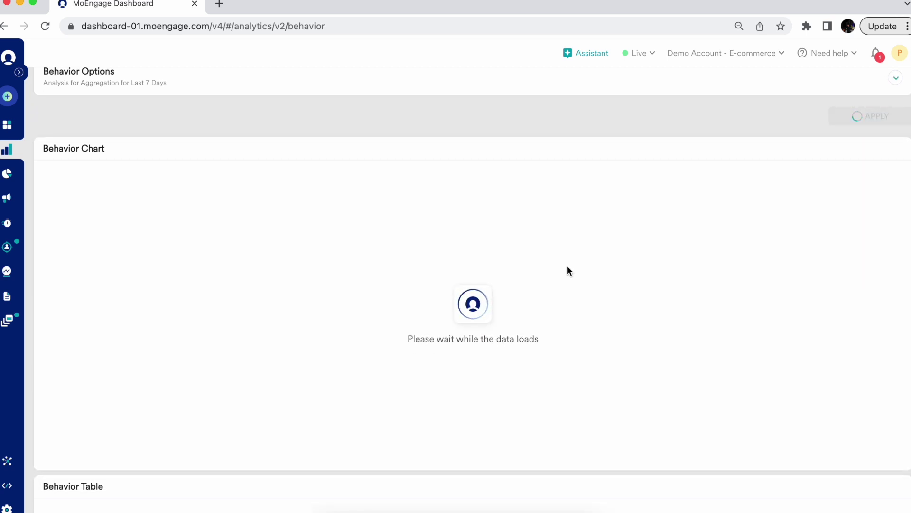
{"action": "scroll", "coordinate": [568, 266], "scroll_direction": "down", "scroll_amount": 3}
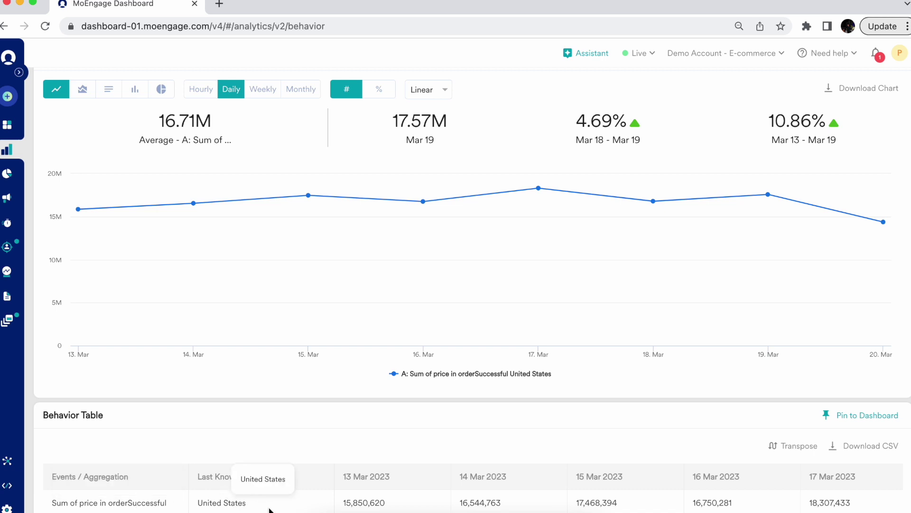
{"action": "scroll", "coordinate": [392, 507], "scroll_direction": "down", "scroll_amount": 2}
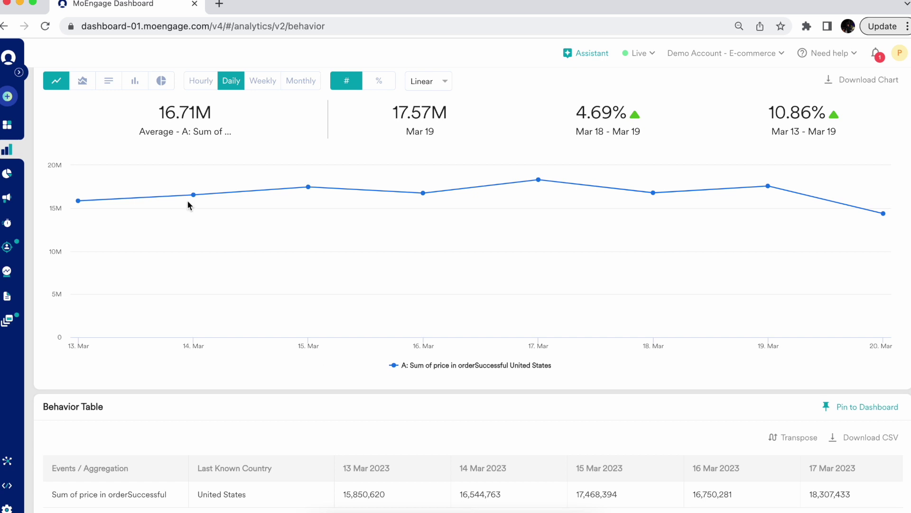
Change the analysis type in Behavior Options to Aggregation distribution
{"action": "scroll", "coordinate": [187, 205], "scroll_direction": "up", "scroll_amount": 3}
{"action": "scroll", "coordinate": [188, 205], "scroll_direction": "up", "scroll_amount": 1}
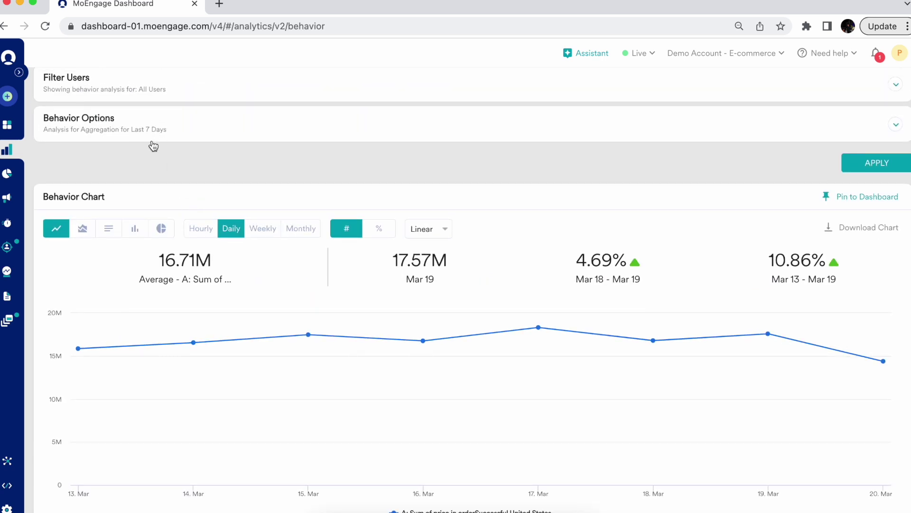
{"action": "left_click", "coordinate": [151, 139]}
{"action": "left_click", "coordinate": [141, 163]}
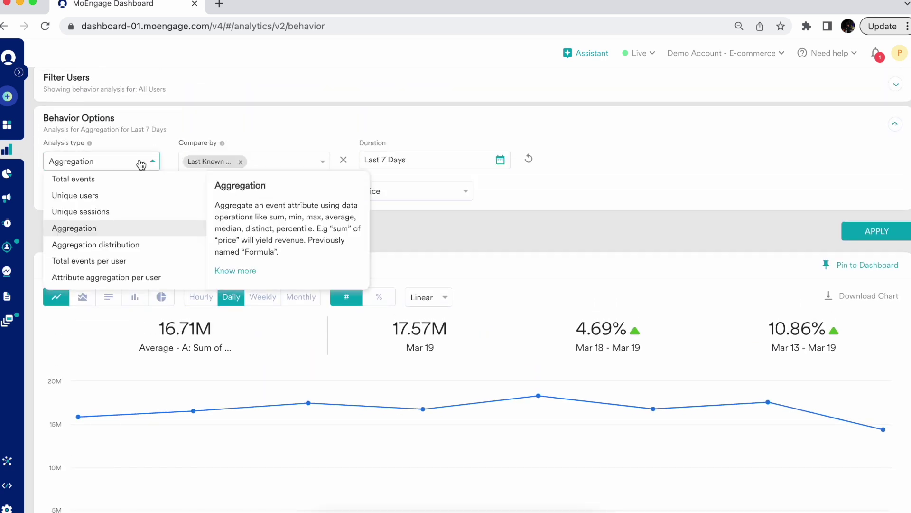
{"action": "left_click", "coordinate": [110, 246]}
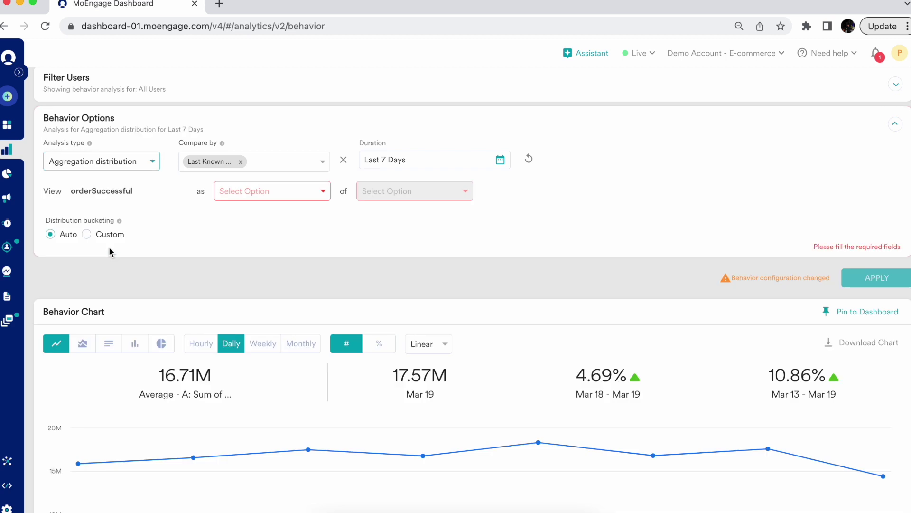
View orderSuccessful as the Sum of price, apply the analysis and examine the percentile distribution chart
{"action": "left_click", "coordinate": [267, 199]}
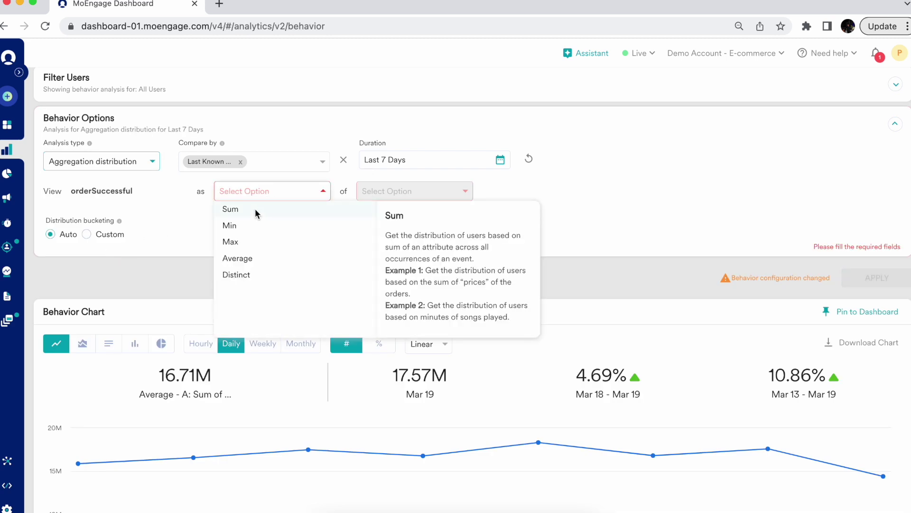
{"action": "left_click", "coordinate": [255, 209]}
{"action": "left_click", "coordinate": [387, 195]}
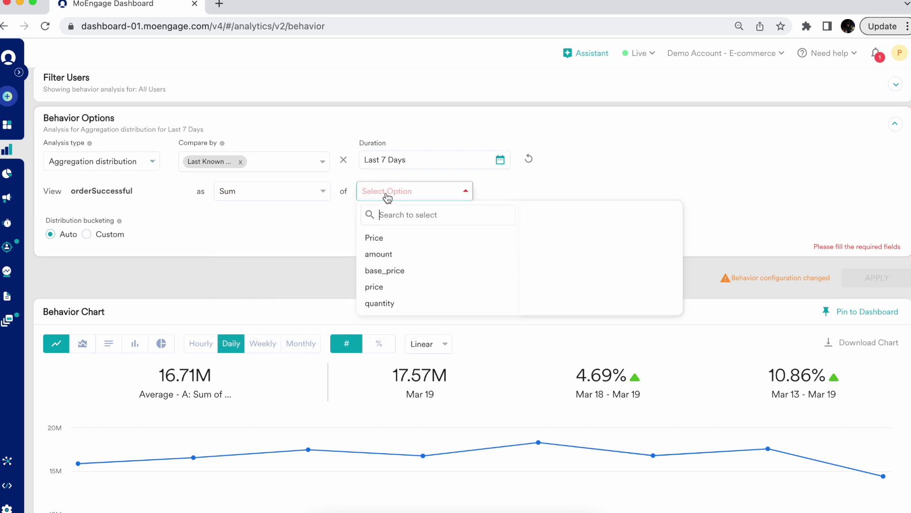
{"action": "left_click", "coordinate": [383, 286]}
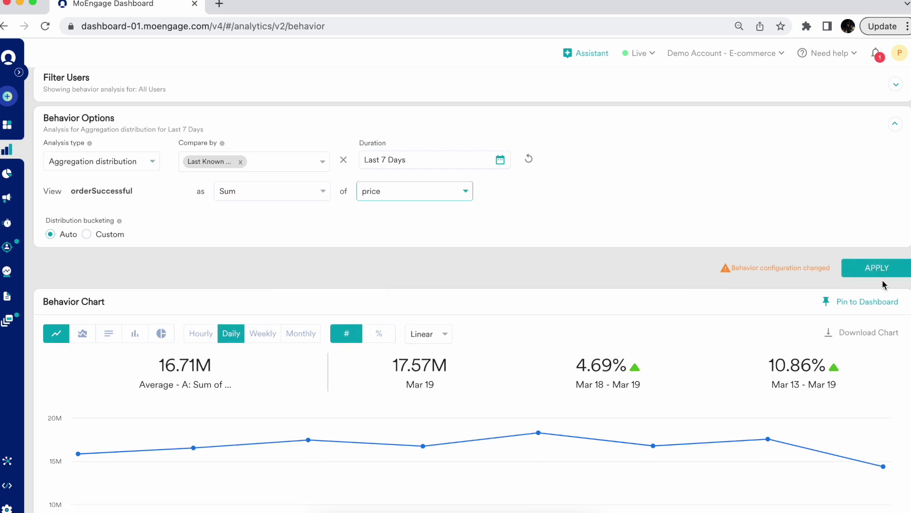
{"action": "left_click", "coordinate": [884, 278]}
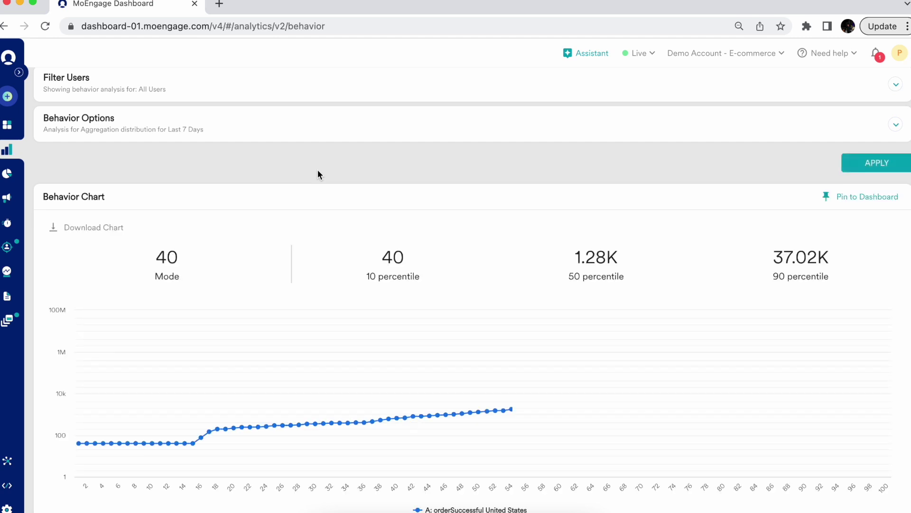
{"action": "scroll", "coordinate": [316, 313], "scroll_direction": "down", "scroll_amount": 3}
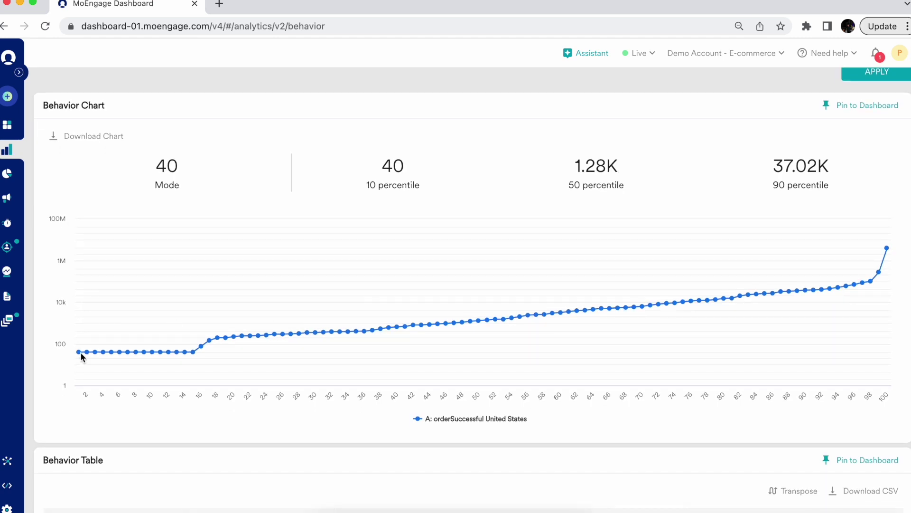
{"action": "mouse_move", "coordinate": [81, 357]}
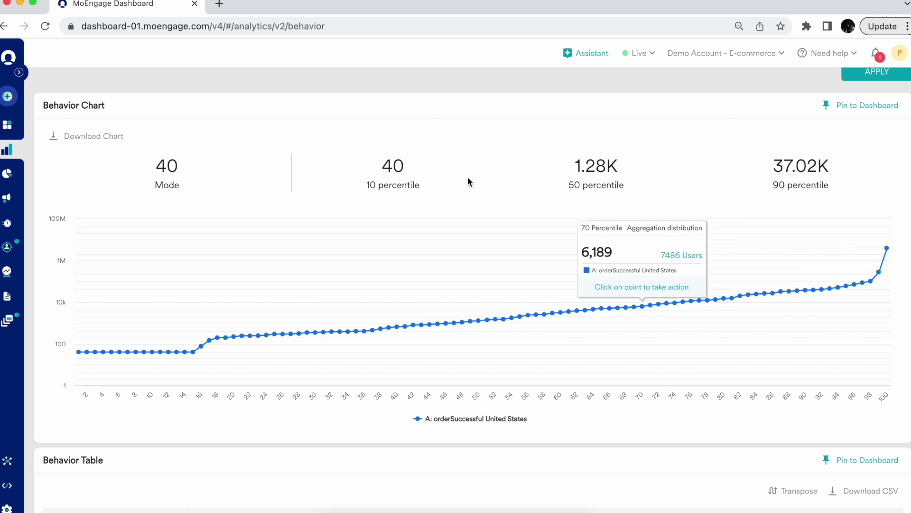
Set the distribution bucketing in Behavior Options to Custom
{"action": "scroll", "coordinate": [468, 179], "scroll_direction": "up", "scroll_amount": 2}
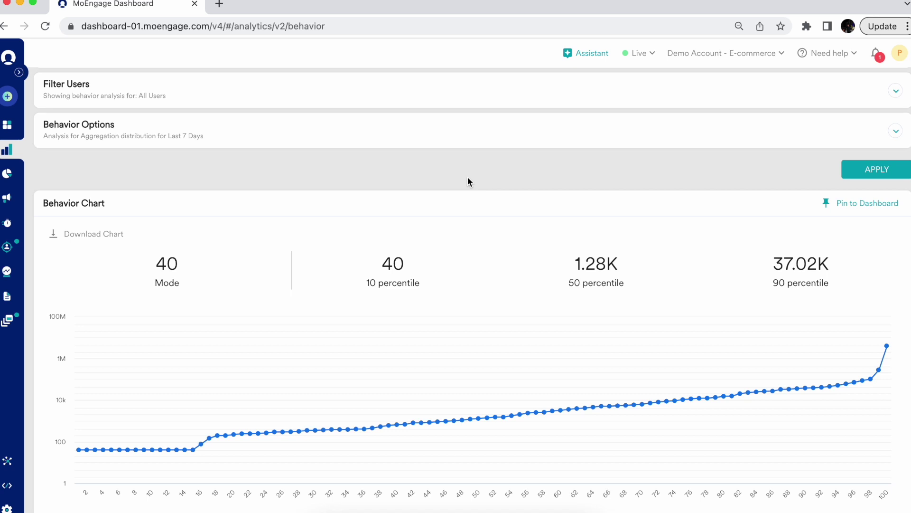
{"action": "left_click", "coordinate": [310, 141]}
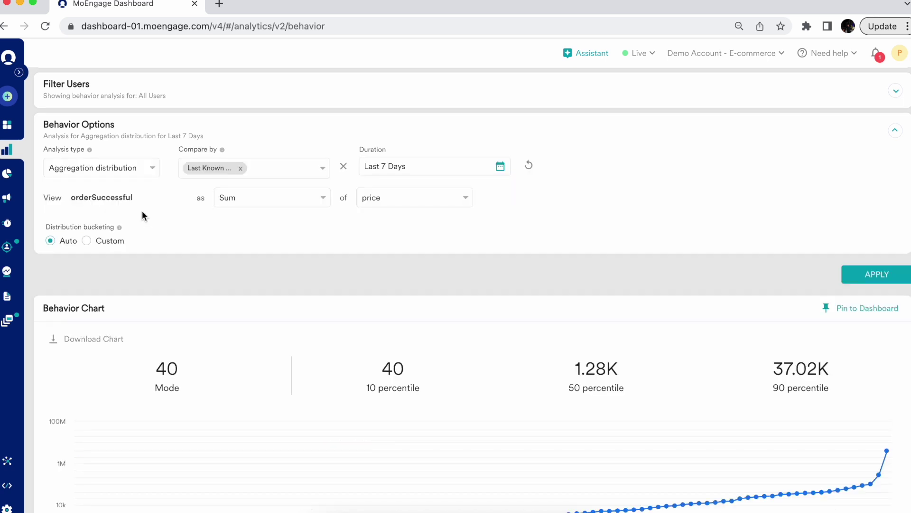
{"action": "left_click", "coordinate": [86, 241]}
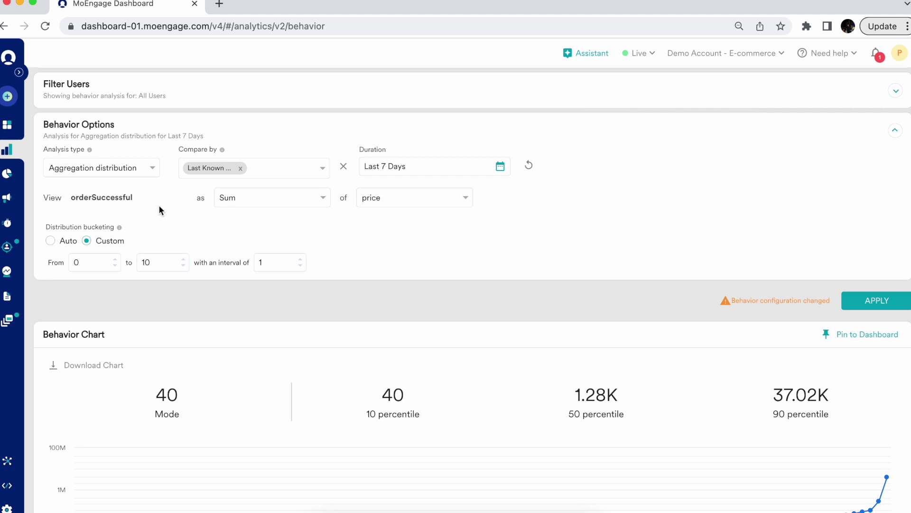
Switch the analysis type to Total events per user, remove the Last Known Country comparison and apply the analysis
{"action": "left_click", "coordinate": [144, 173]}
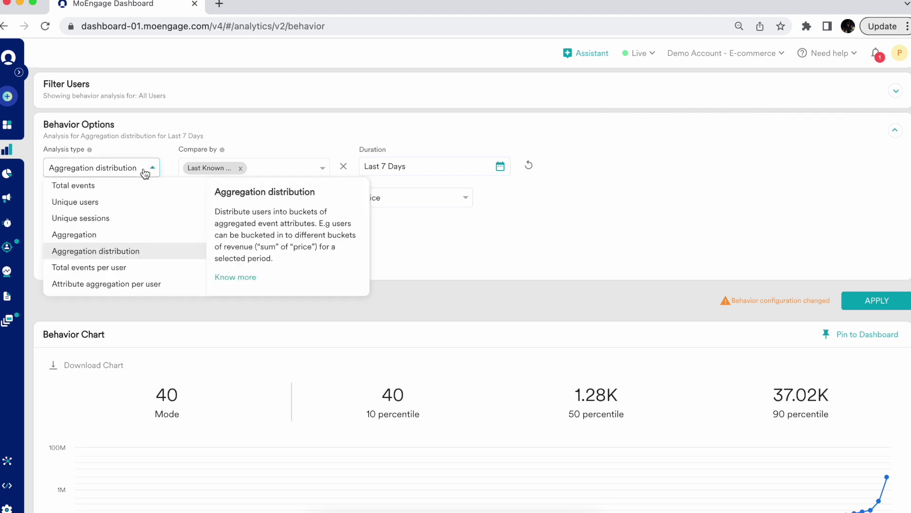
{"action": "left_click", "coordinate": [112, 267]}
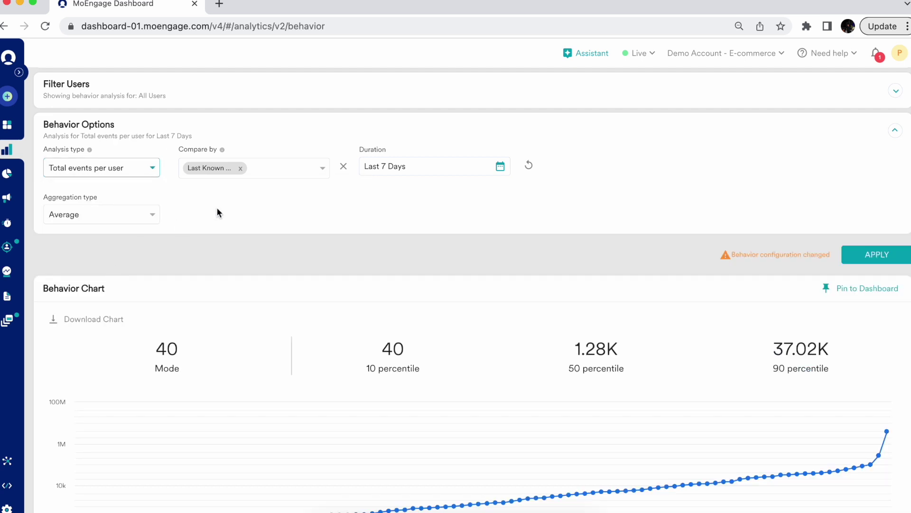
{"action": "left_click", "coordinate": [241, 170]}
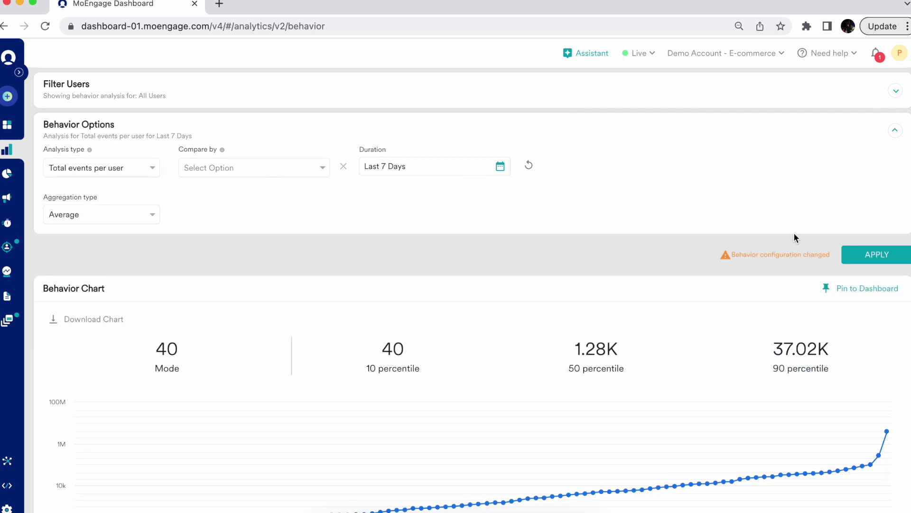
{"action": "left_click", "coordinate": [872, 254]}
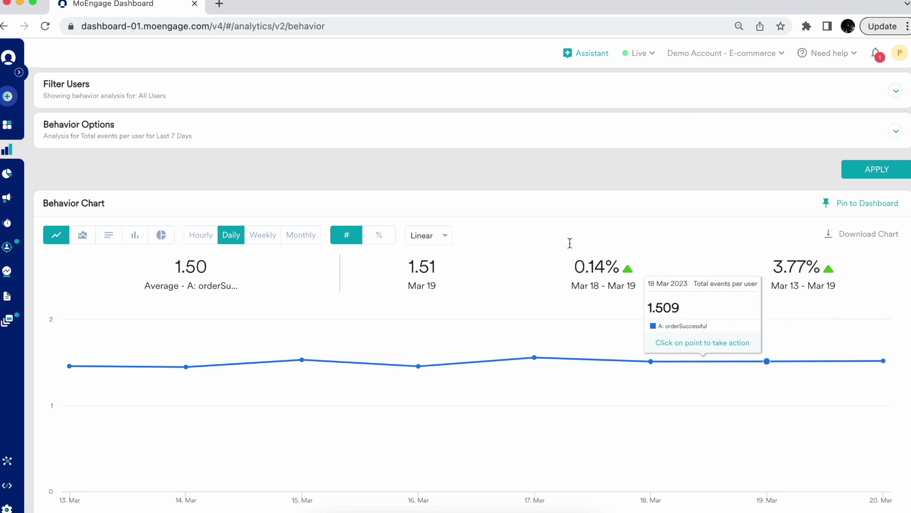
Replace the orderSuccessful event in event A with Notification Received Android
{"action": "left_click", "coordinate": [323, 98]}
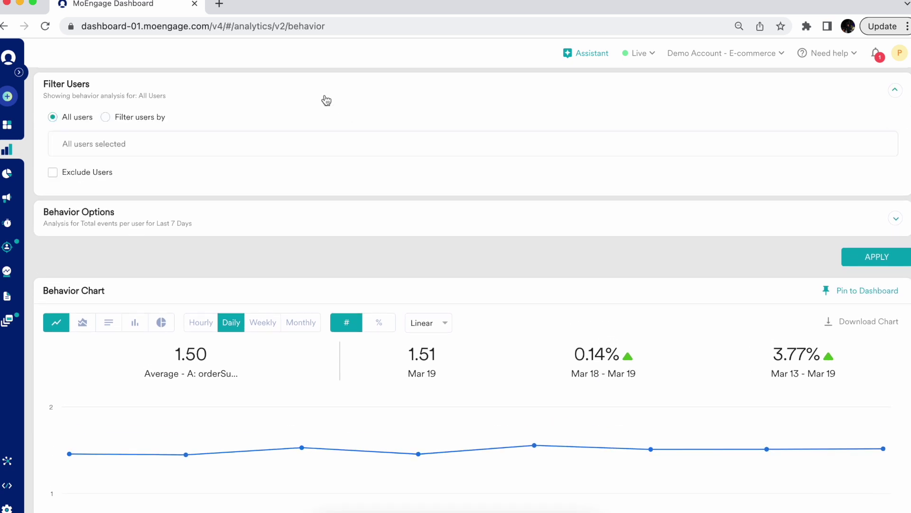
{"action": "scroll", "coordinate": [271, 103], "scroll_direction": "up", "scroll_amount": 3}
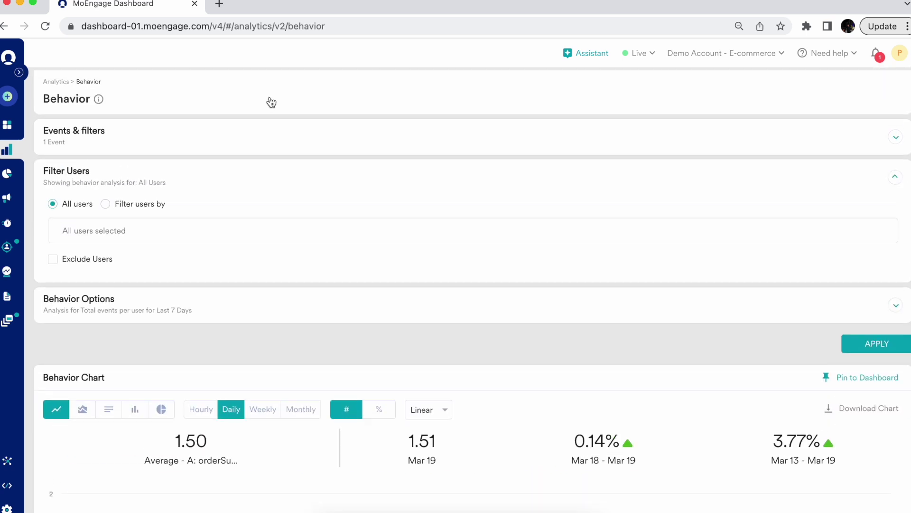
{"action": "left_click", "coordinate": [260, 142]}
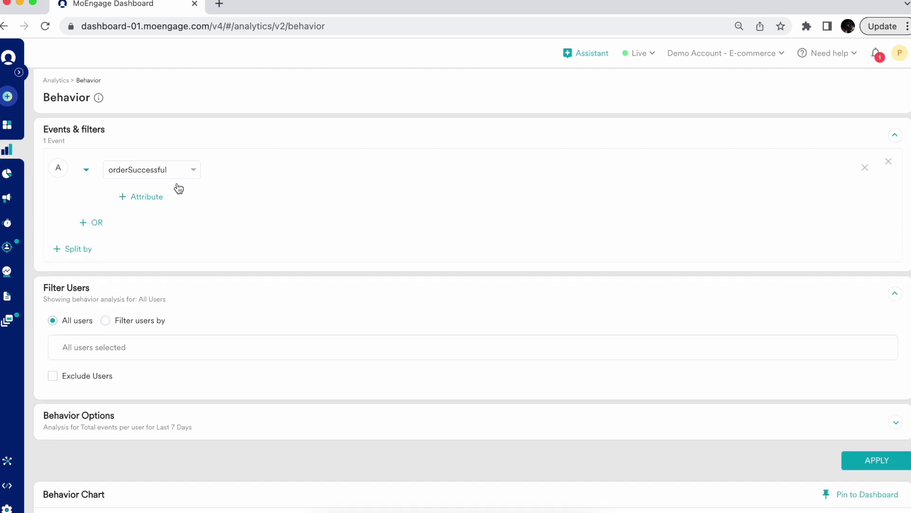
{"action": "left_click", "coordinate": [181, 172]}
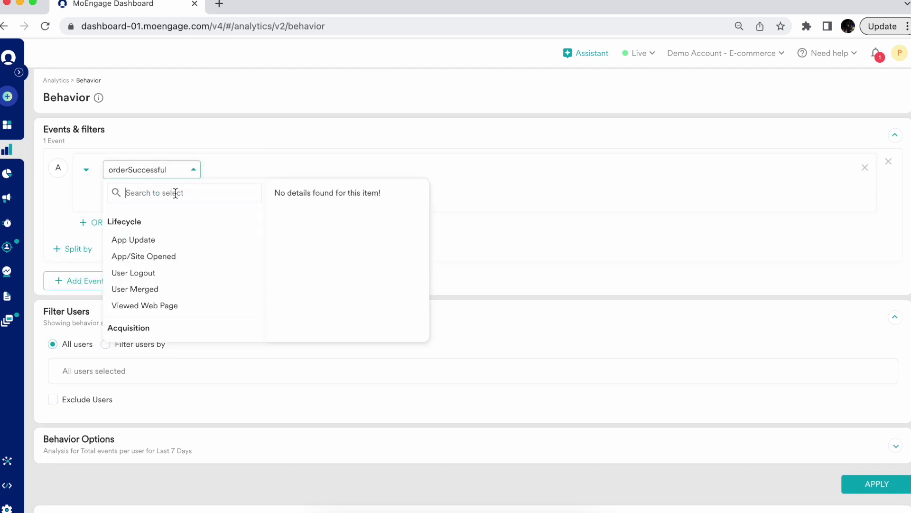
{"action": "type", "text": "NOTI"}
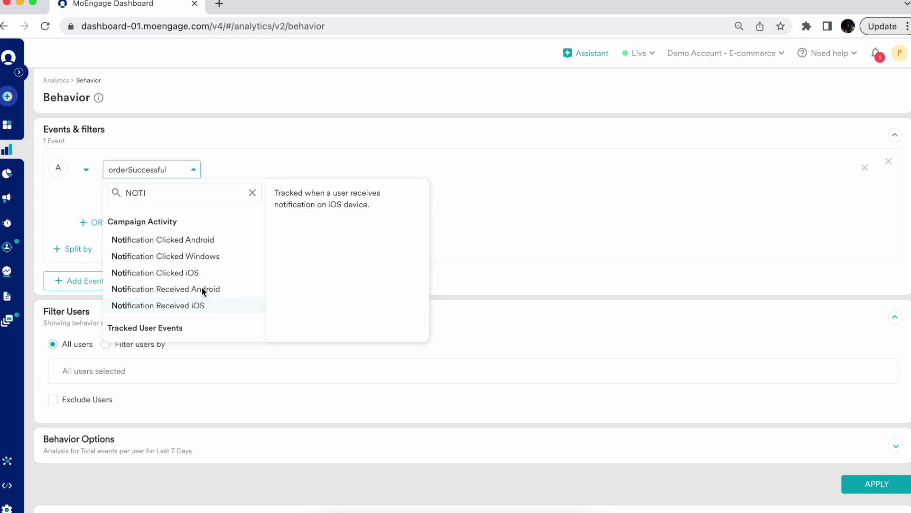
{"action": "left_click", "coordinate": [203, 288]}
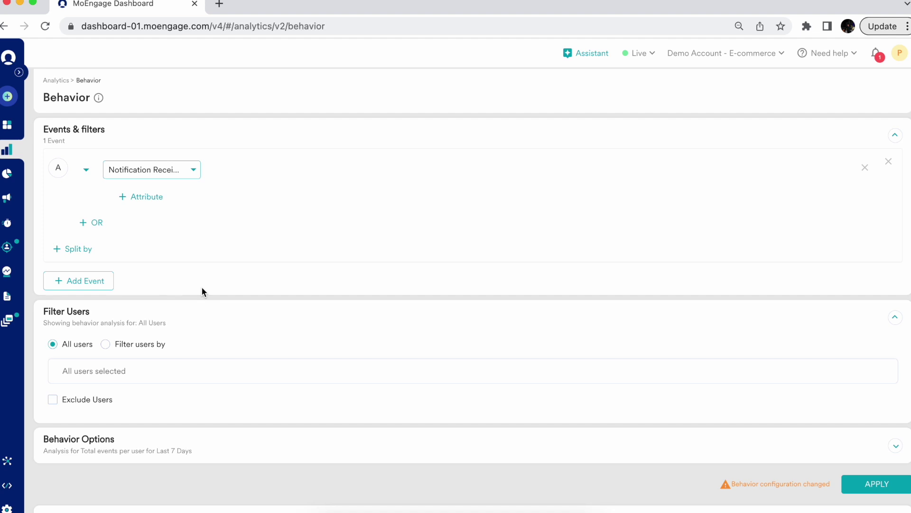
Add Notification Clicked Android as event B, apply the analysis and inspect the 19 March value of event A
{"action": "left_click", "coordinate": [105, 283]}
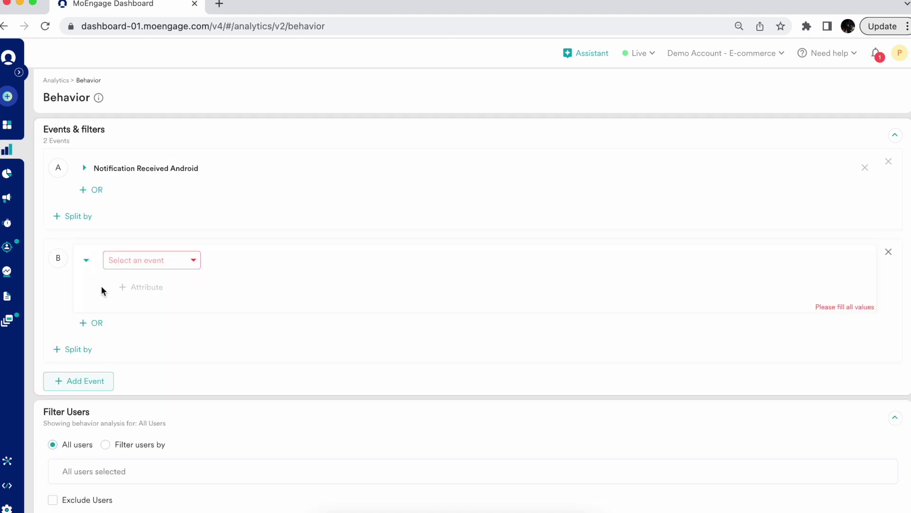
{"action": "left_click", "coordinate": [158, 268]}
{"action": "type", "text": "NOTI"}
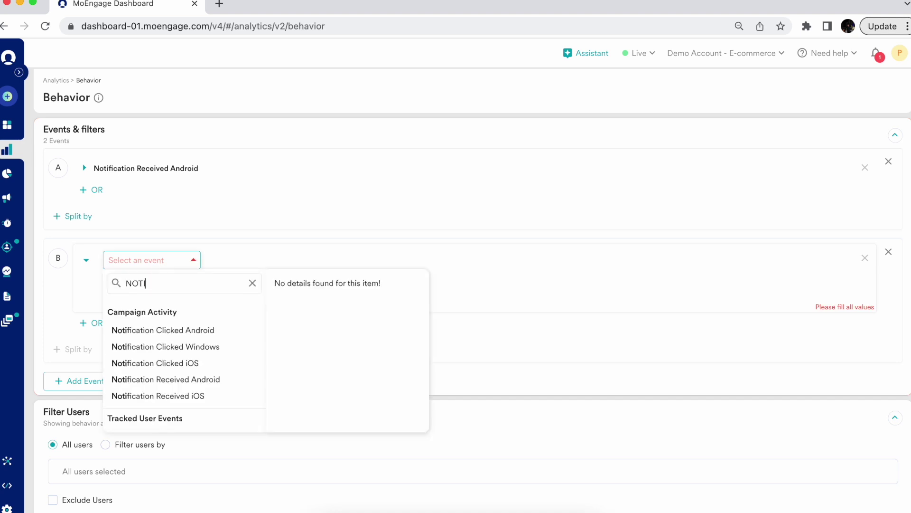
{"action": "left_click", "coordinate": [214, 325]}
{"action": "scroll", "coordinate": [476, 362], "scroll_direction": "down", "scroll_amount": 5}
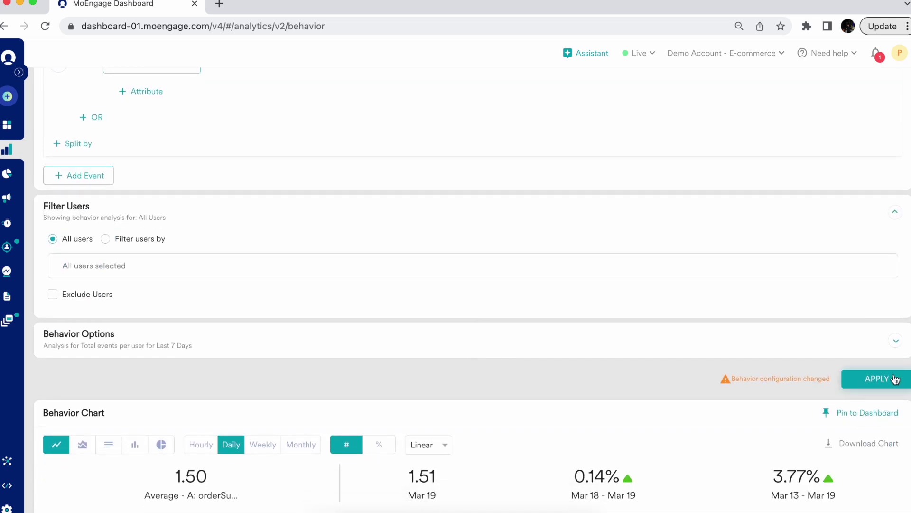
{"action": "left_click", "coordinate": [895, 379]}
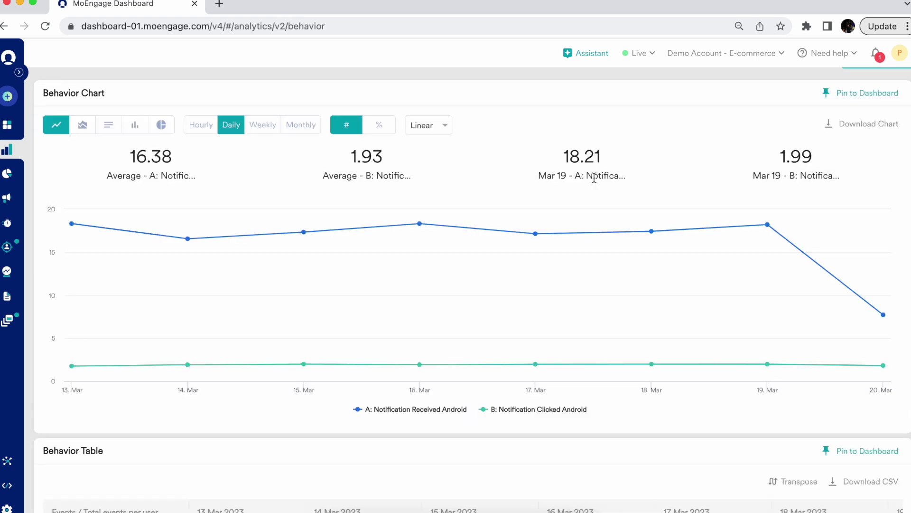
{"action": "mouse_move", "coordinate": [768, 223]}
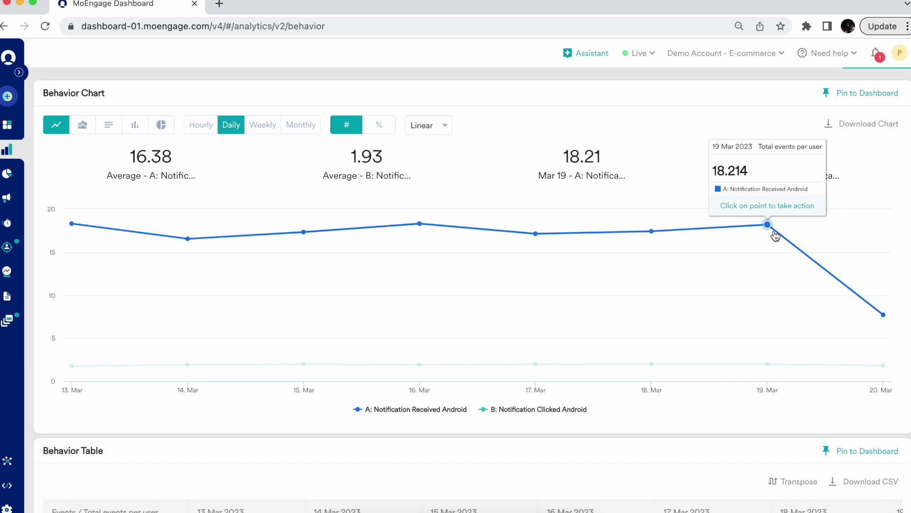
Set the aggregation type for Total events per user to Distribution and apply the analysis
{"action": "mouse_move", "coordinate": [774, 364]}
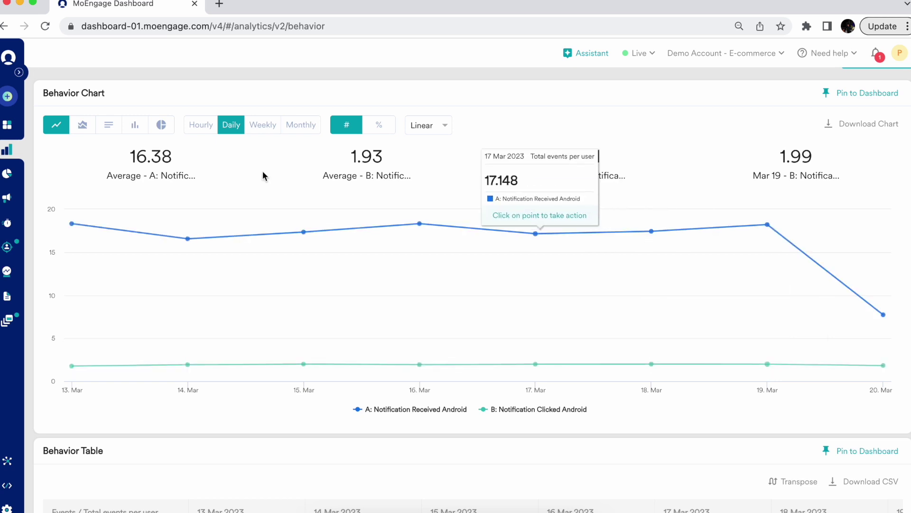
{"action": "scroll", "coordinate": [129, 139], "scroll_direction": "up", "scroll_amount": 4}
{"action": "scroll", "coordinate": [121, 140], "scroll_direction": "up", "scroll_amount": 1}
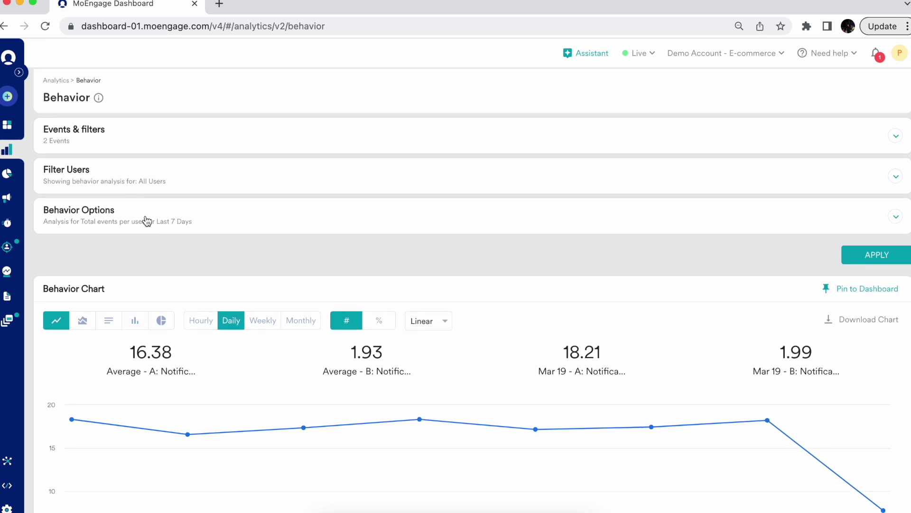
{"action": "left_click", "coordinate": [147, 221]}
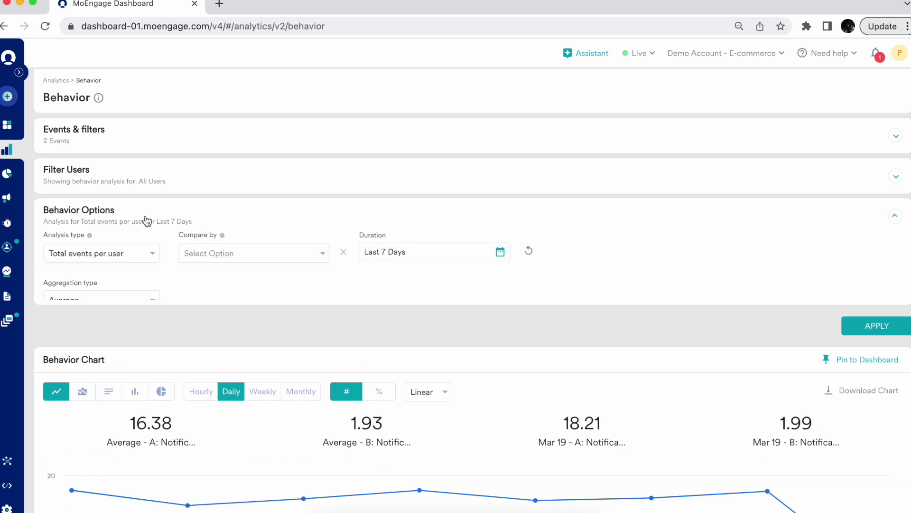
{"action": "left_click", "coordinate": [128, 300]}
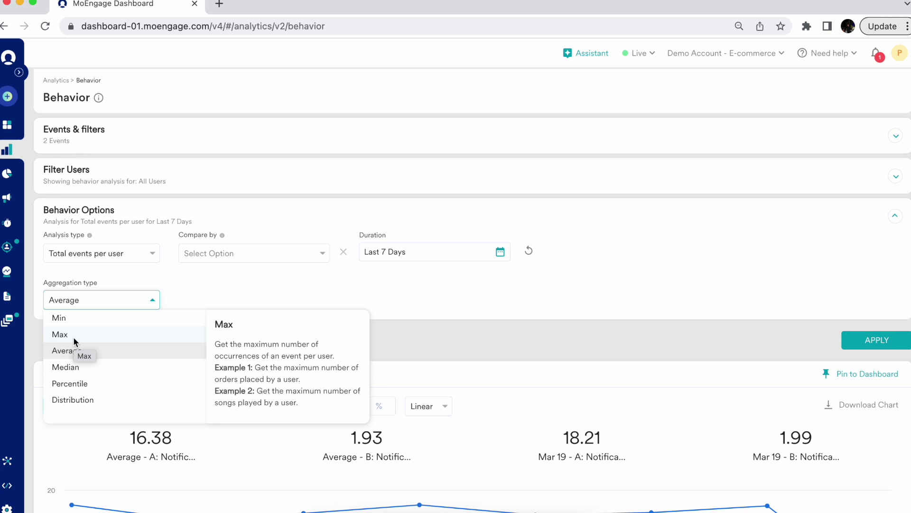
{"action": "left_click", "coordinate": [86, 402]}
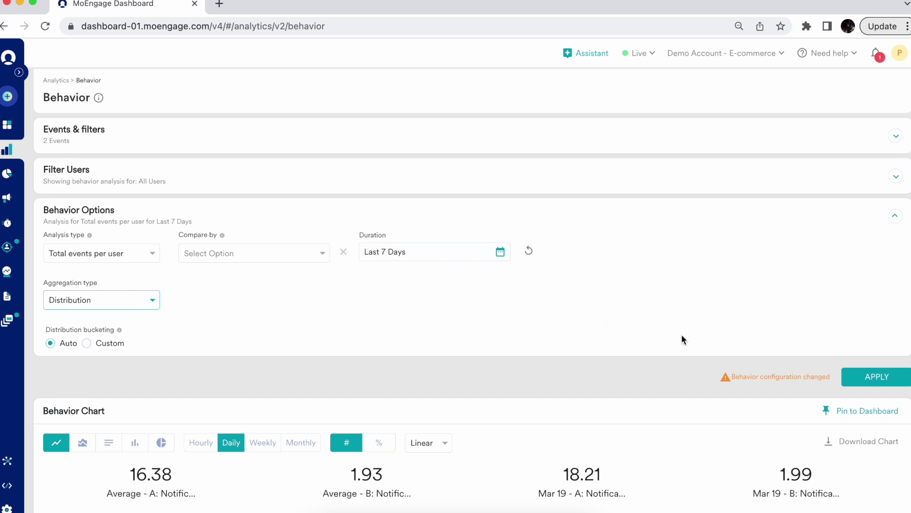
{"action": "scroll", "coordinate": [682, 339], "scroll_direction": "down", "scroll_amount": 2}
{"action": "scroll", "coordinate": [559, 268], "scroll_direction": "down", "scroll_amount": 2}
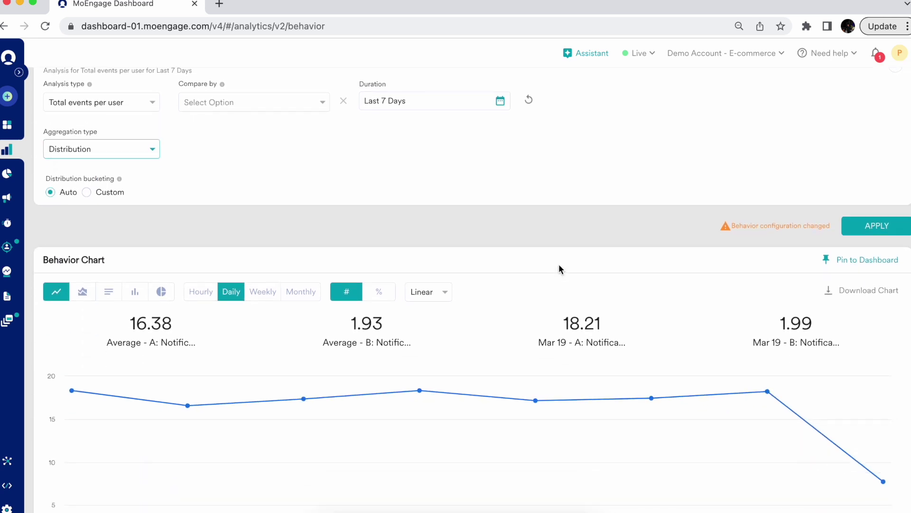
{"action": "left_click", "coordinate": [866, 228]}
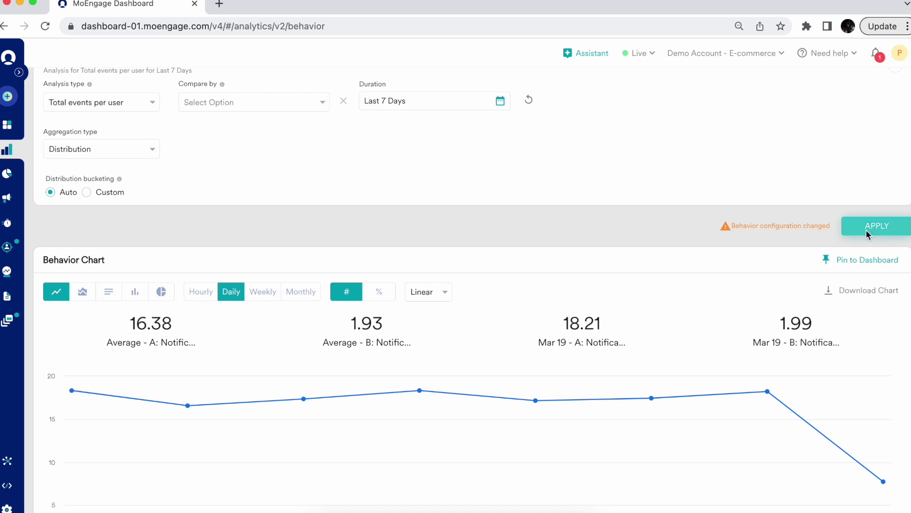
{"action": "left_click", "coordinate": [866, 227]}
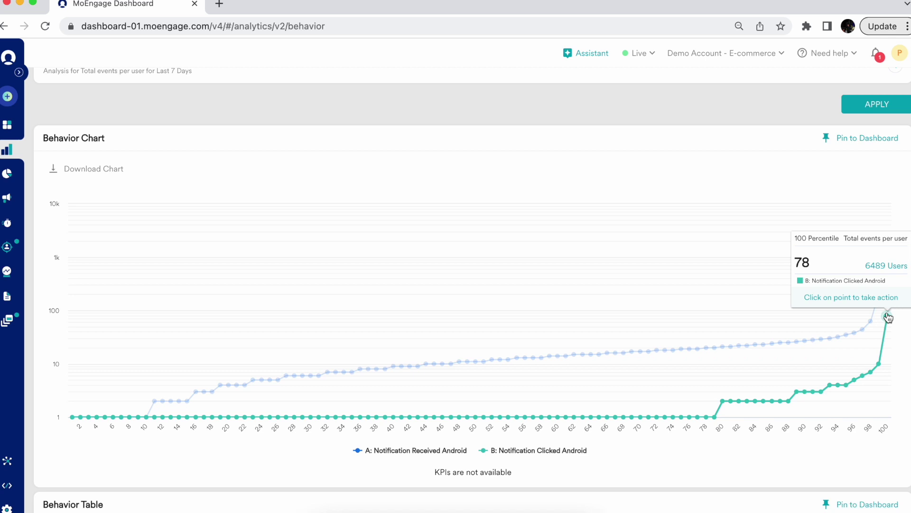
Replace the event in A with orderSuccessful and remove event B, Notification Clicked Android
{"action": "scroll", "coordinate": [617, 295], "scroll_direction": "up", "scroll_amount": 3}
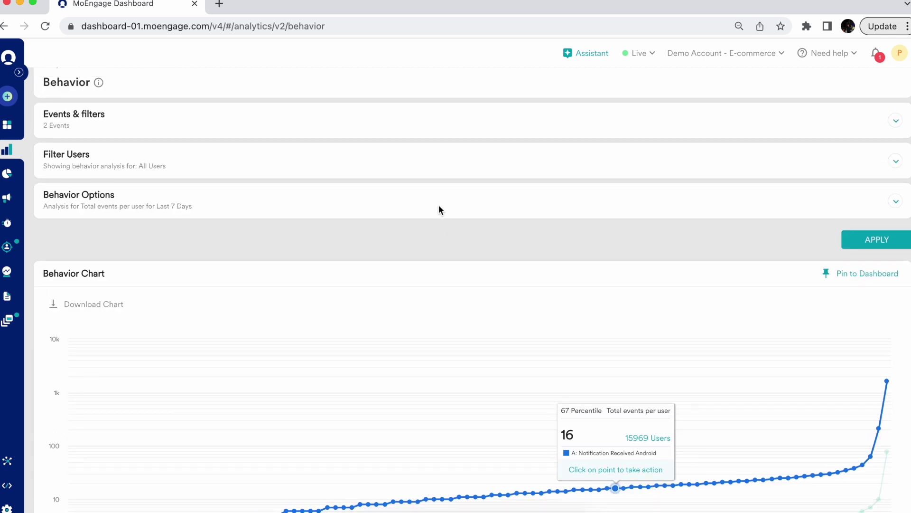
{"action": "left_click", "coordinate": [371, 134]}
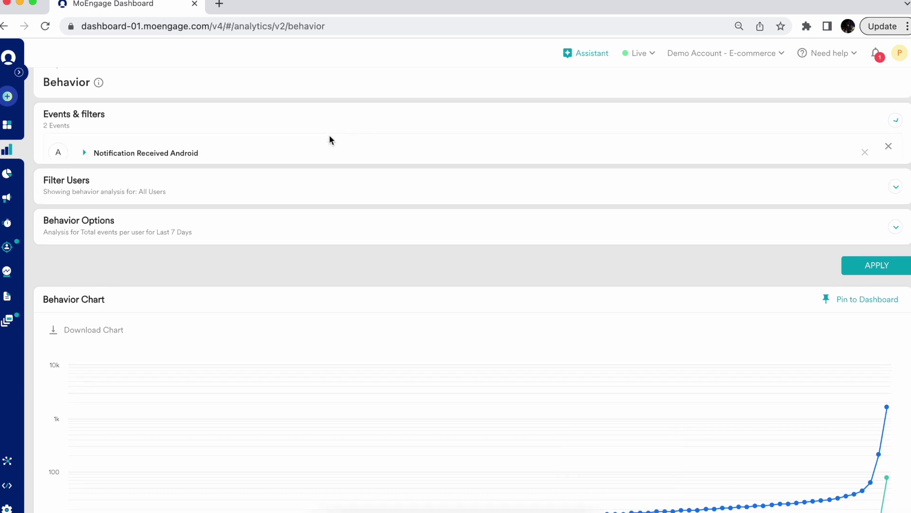
{"action": "left_click", "coordinate": [184, 153]}
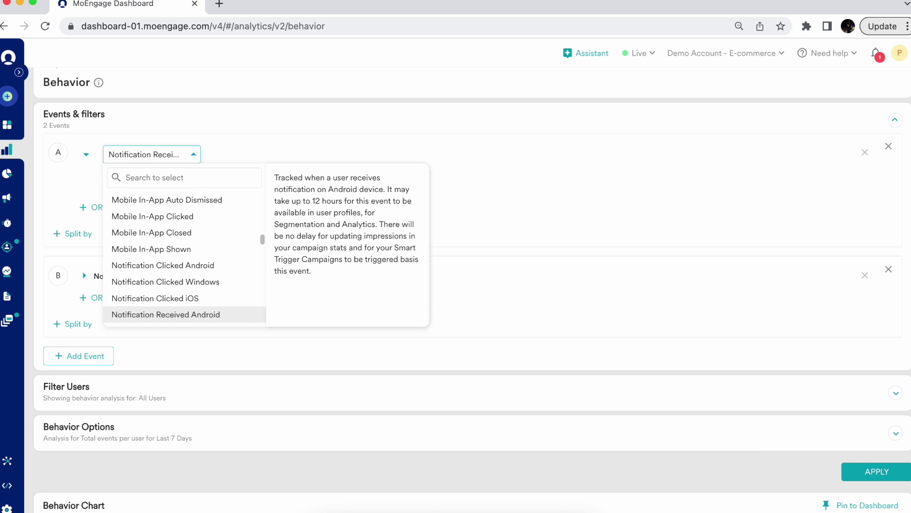
{"action": "type", "text": "ORDE"}
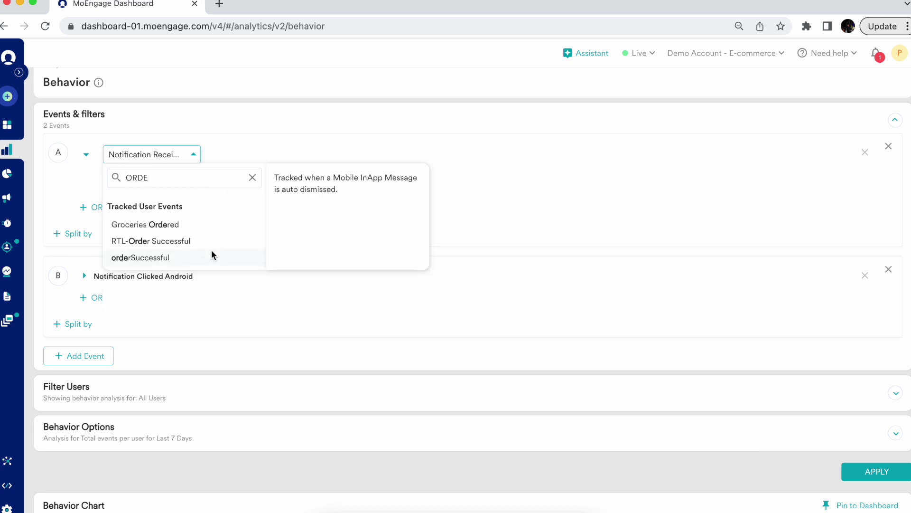
{"action": "left_click", "coordinate": [187, 257]}
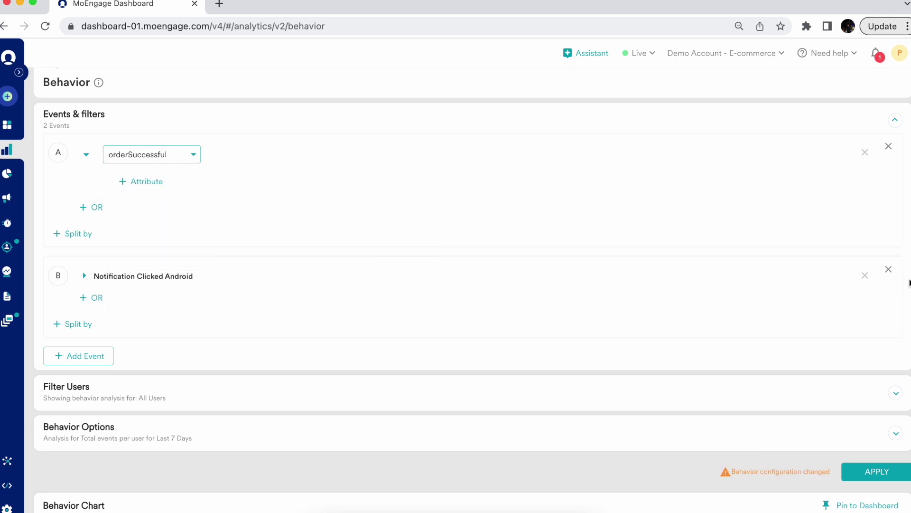
{"action": "left_click", "coordinate": [889, 270]}
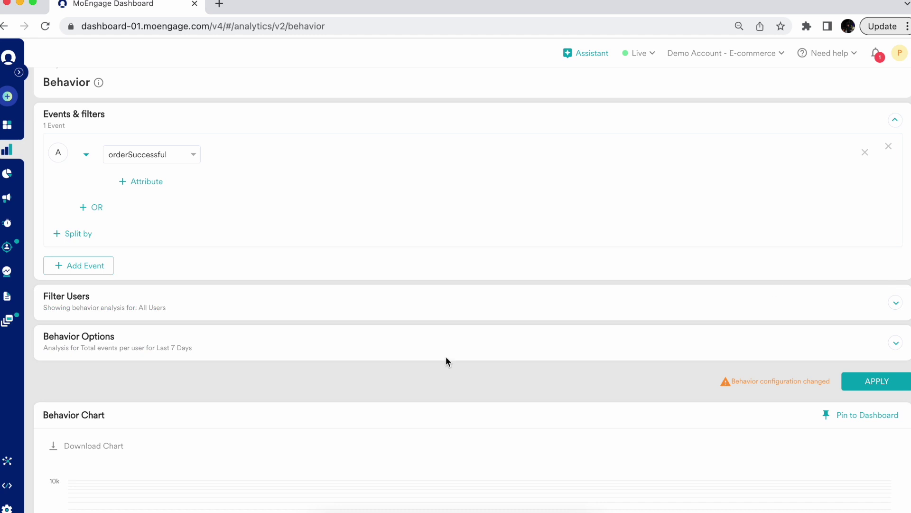
Switch the analysis type in Behavior Options to Attribute aggregation per user
{"action": "left_click", "coordinate": [346, 301]}
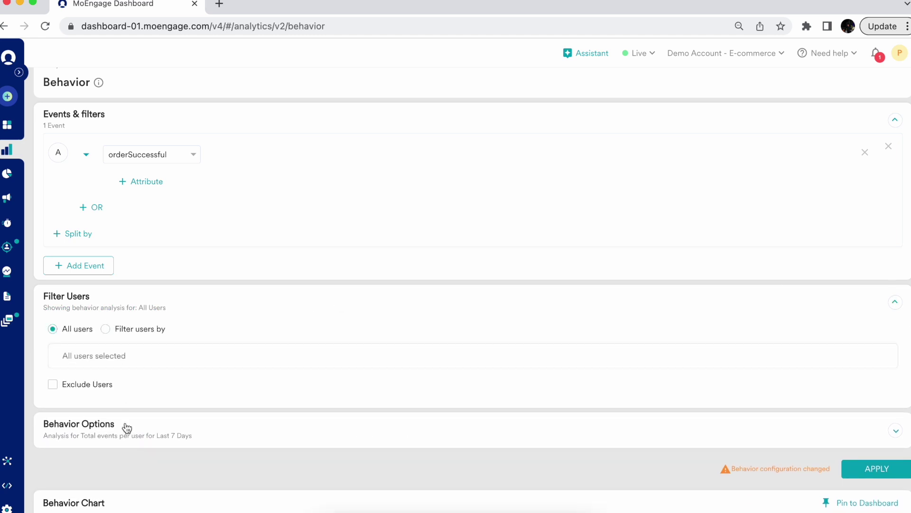
{"action": "left_click", "coordinate": [128, 439]}
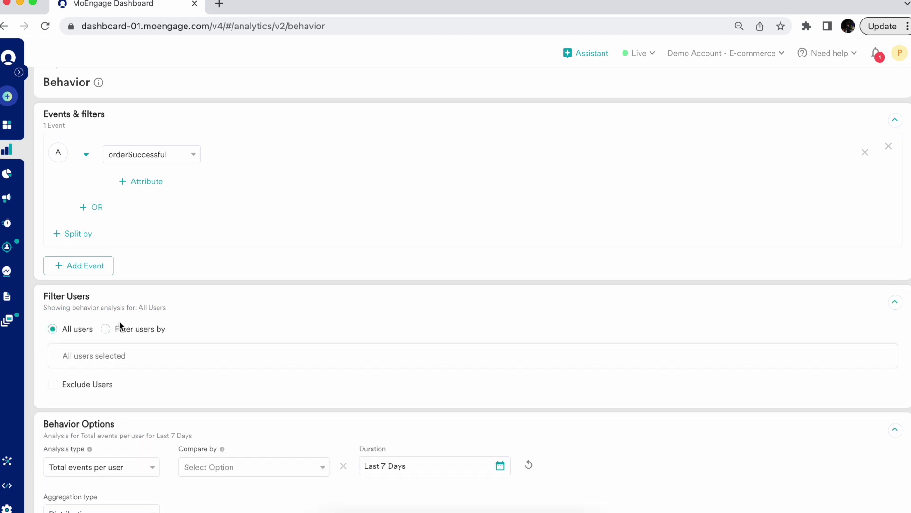
{"action": "scroll", "coordinate": [118, 332], "scroll_direction": "down", "scroll_amount": 5}
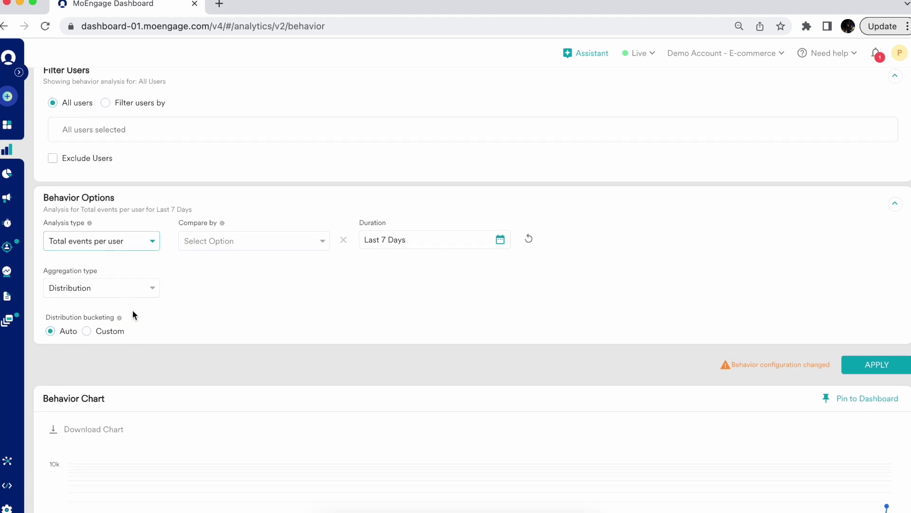
{"action": "left_click", "coordinate": [138, 246]}
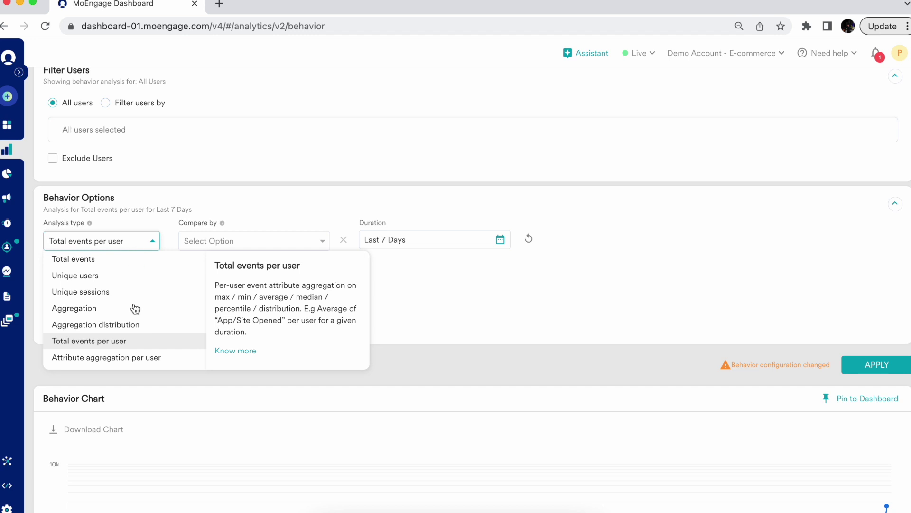
{"action": "left_click", "coordinate": [136, 358]}
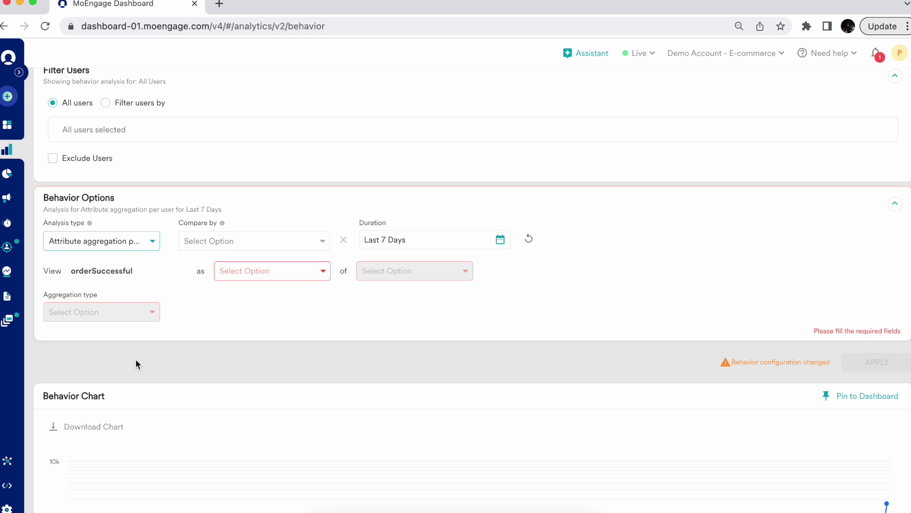
Set the attribute aggregation to view orderSuccessful as the Sum of price
{"action": "left_click", "coordinate": [268, 280]}
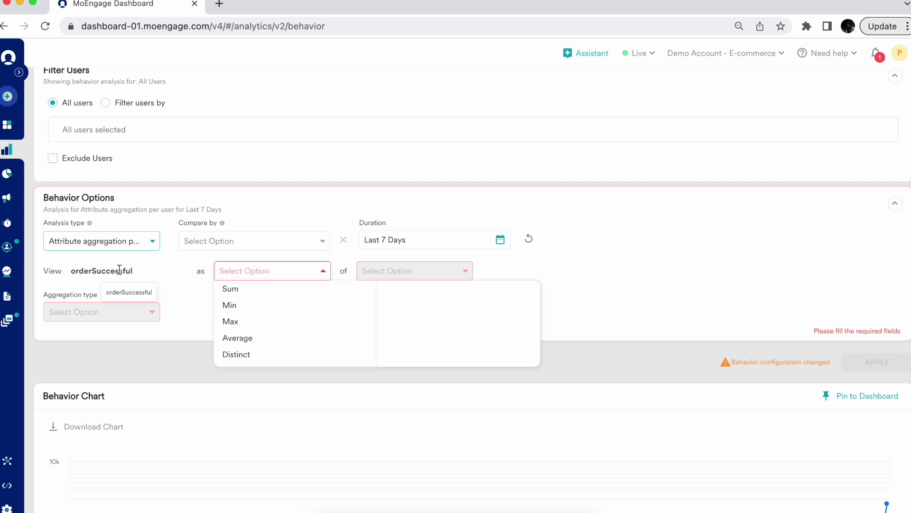
{"action": "left_click", "coordinate": [231, 293]}
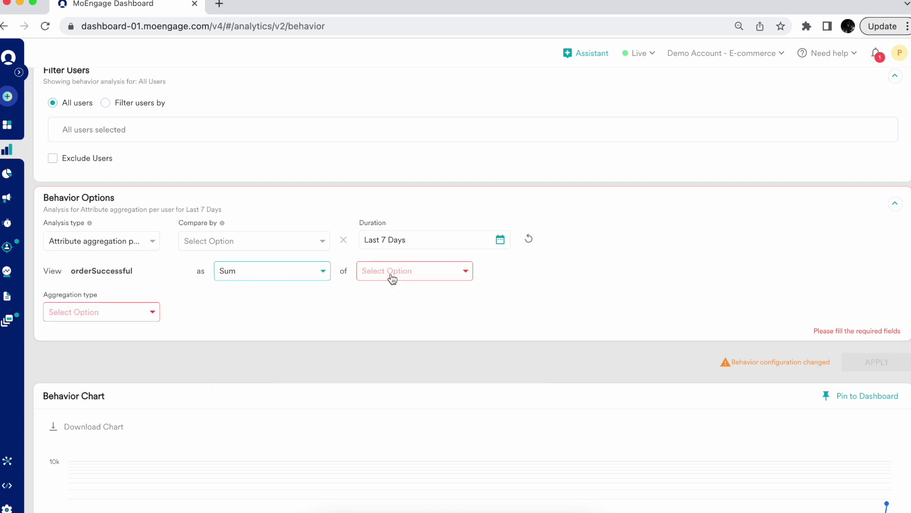
{"action": "left_click", "coordinate": [452, 278]}
{"action": "left_click", "coordinate": [392, 367]}
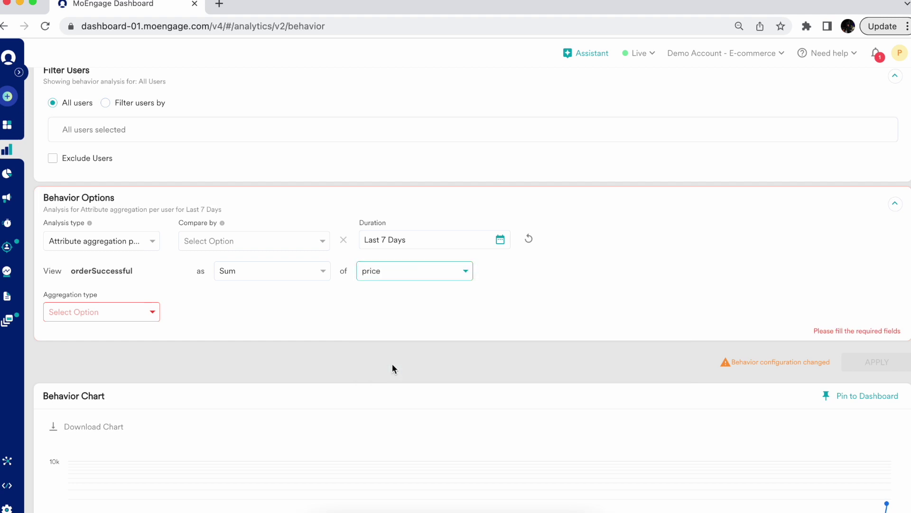
Set the aggregation type to Max, apply the analysis and inspect the 17 March and 16 March values in the chart
{"action": "left_click", "coordinate": [148, 312]}
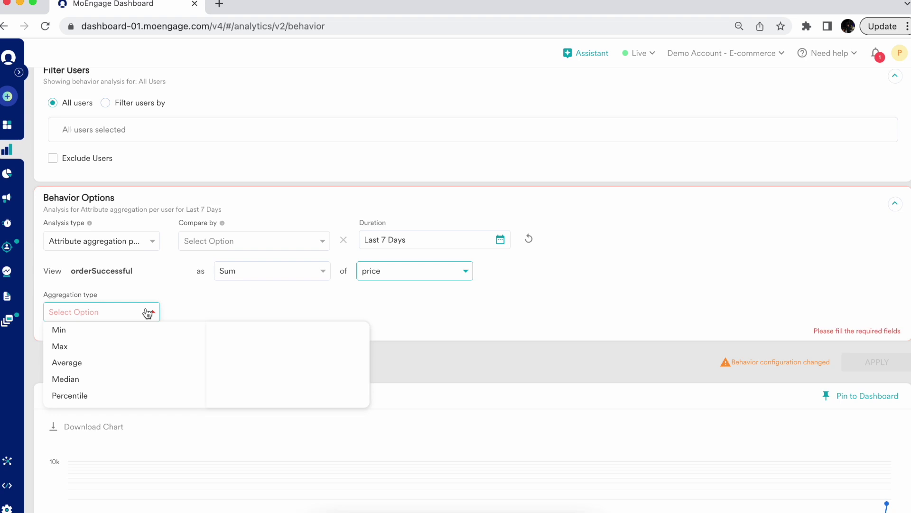
{"action": "left_click", "coordinate": [76, 349]}
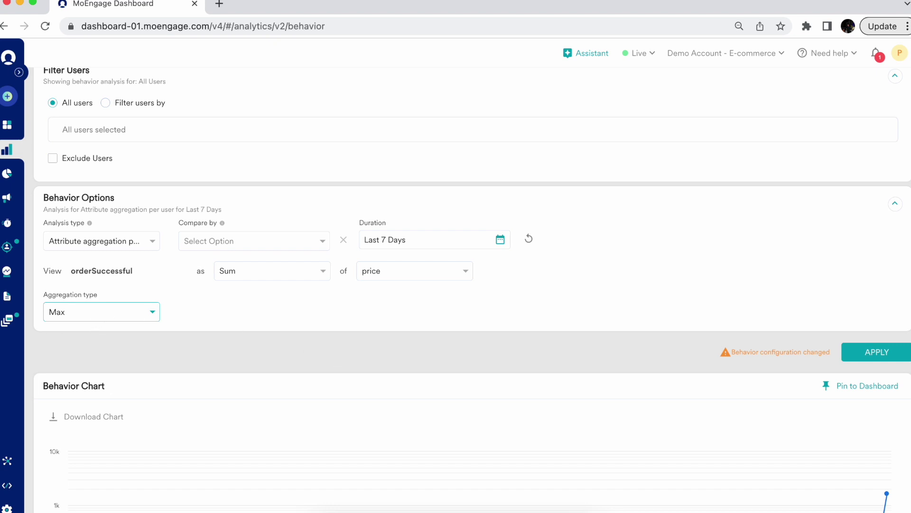
{"action": "left_click", "coordinate": [883, 350]}
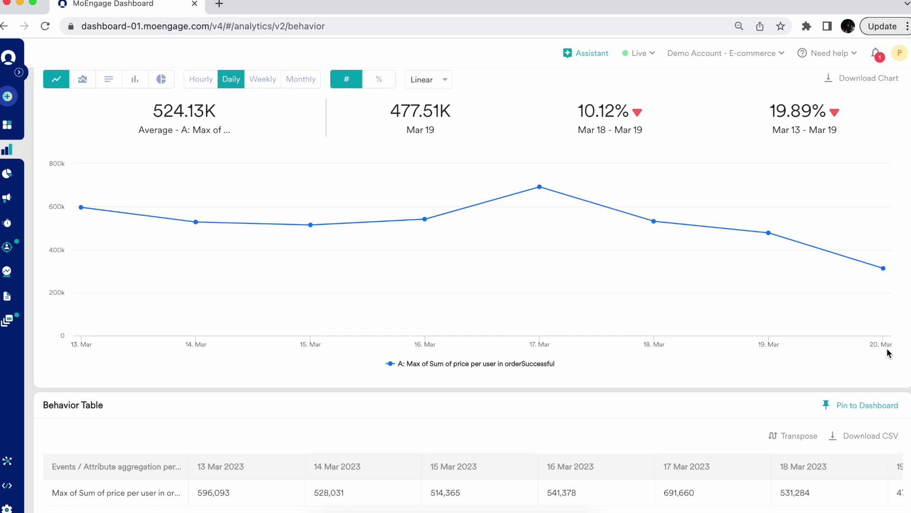
{"action": "mouse_move", "coordinate": [543, 201]}
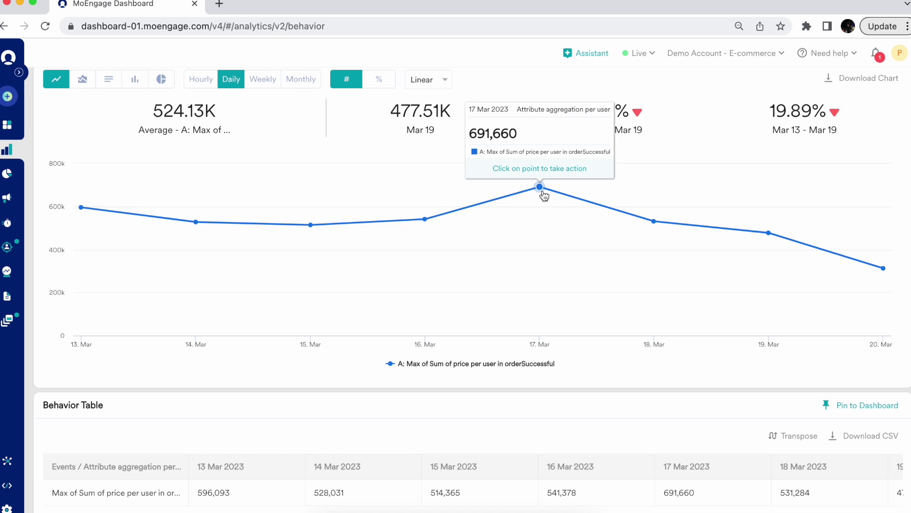
{"action": "mouse_move", "coordinate": [431, 219]}
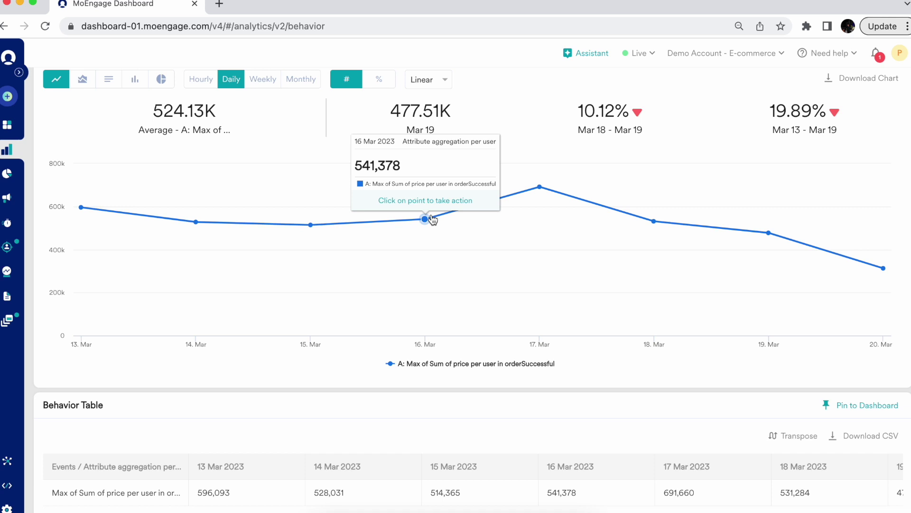
{"action": "scroll", "coordinate": [310, 223], "scroll_direction": "up", "scroll_amount": 3}
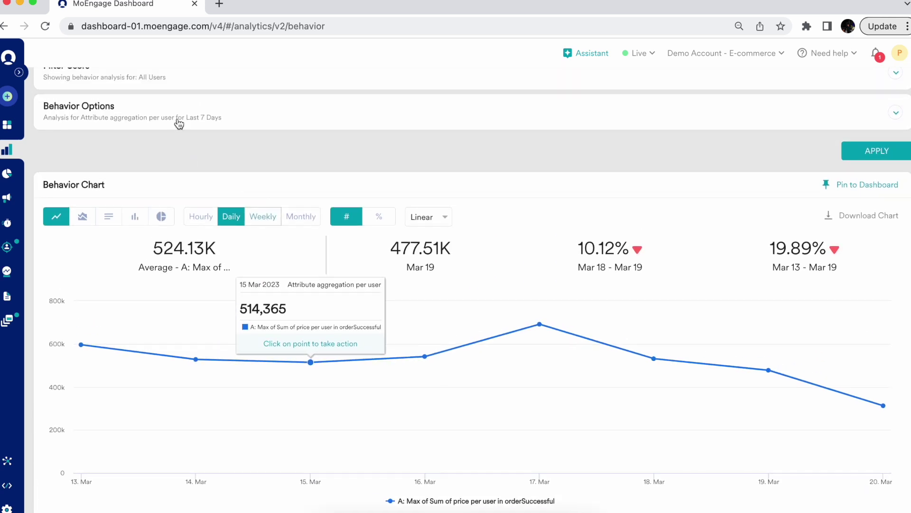